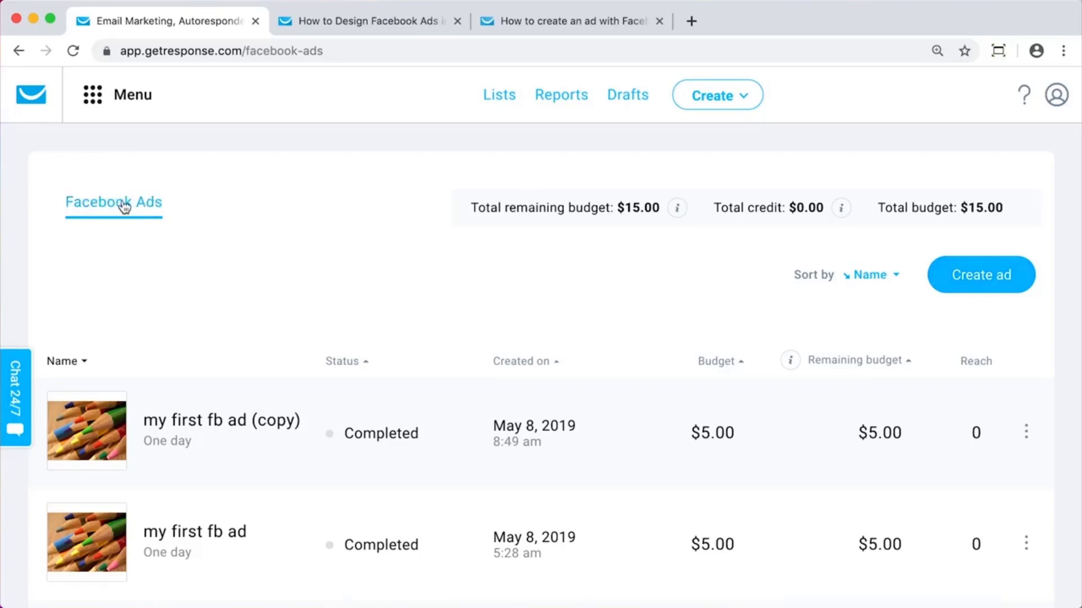
# Step: Create a new Facebook ad and name the campaign "Black Friday Deals waitlist"
pyautogui.click(998, 287)
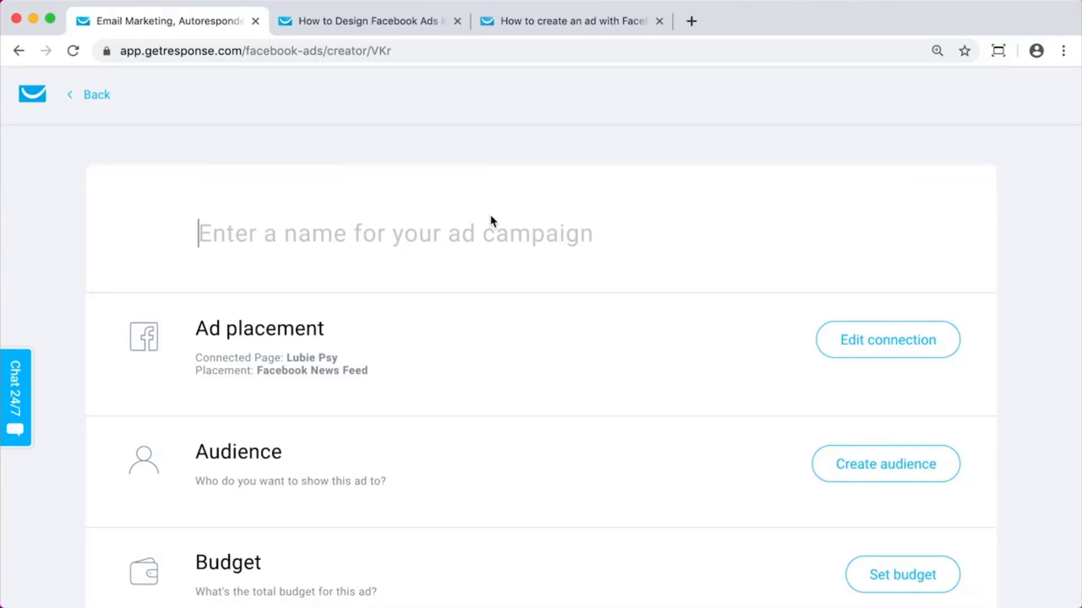
pyautogui.write('Black ')
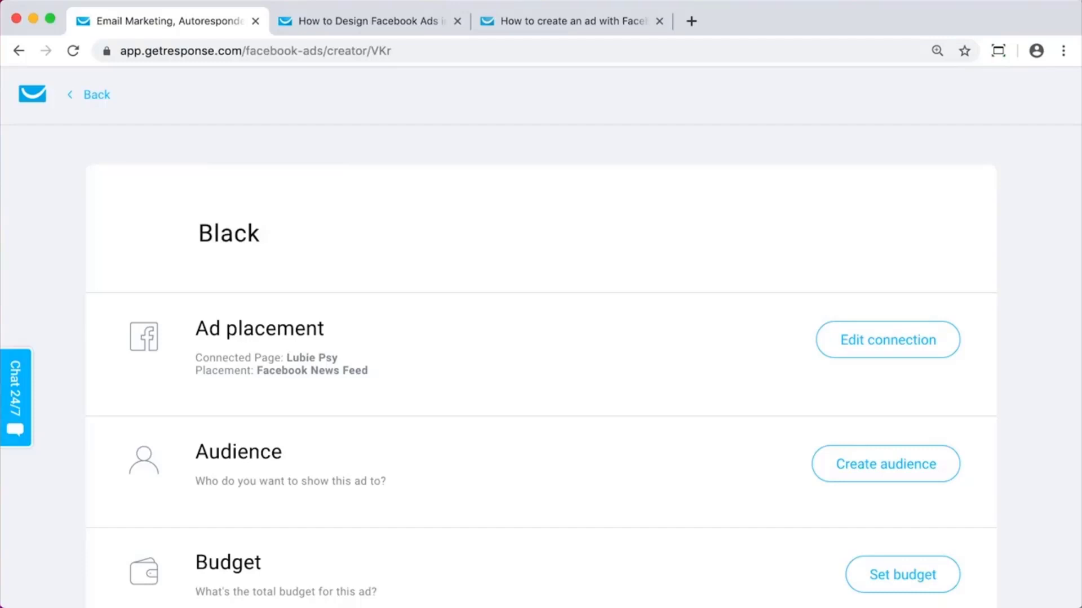
pyautogui.write('Friday')
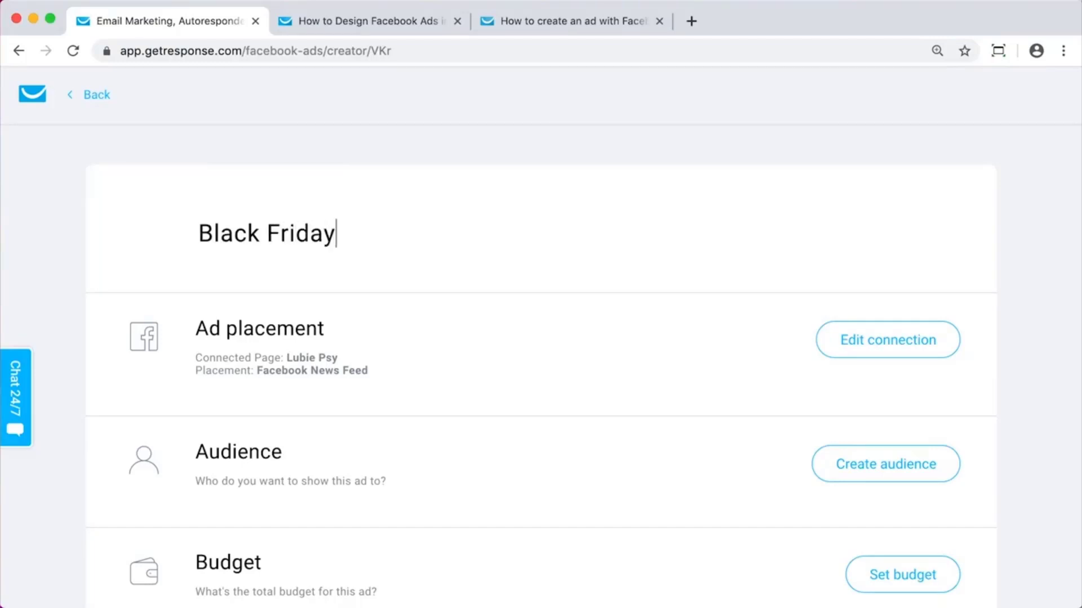
pyautogui.write(' Deals ')
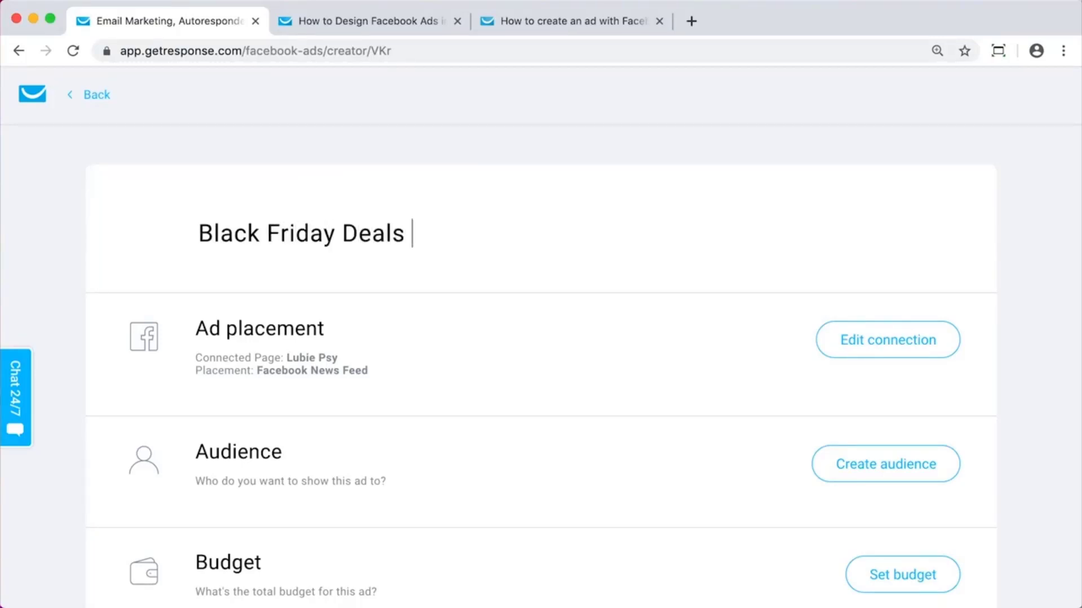
pyautogui.write('waitlist')
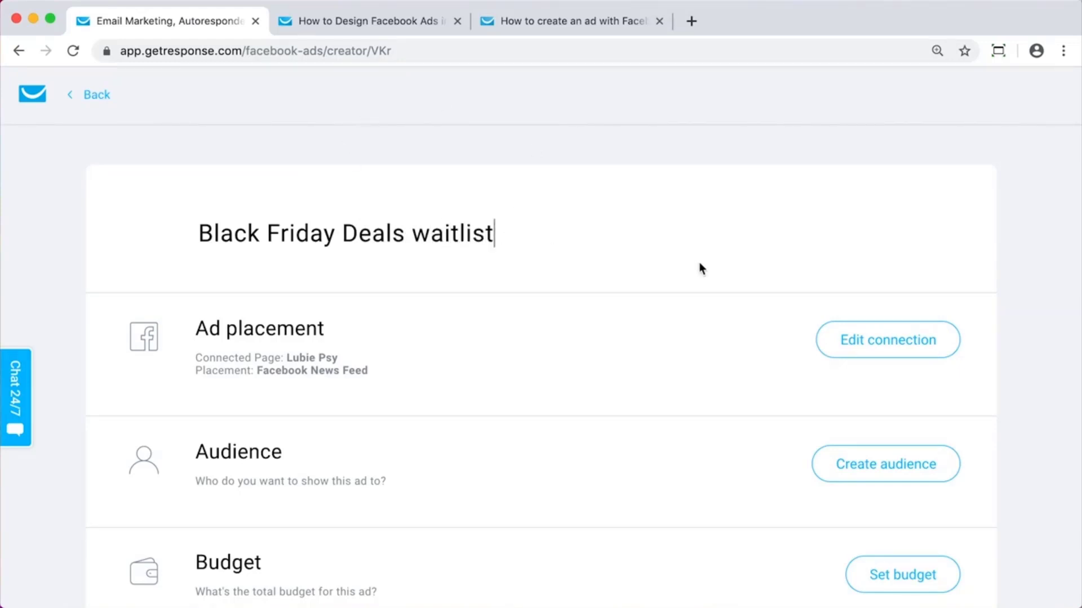
# Step: Edit the ad placement to also run in the Instagram feed and Instagram Stories, and save it
pyautogui.scroll(-3, 701, 269)
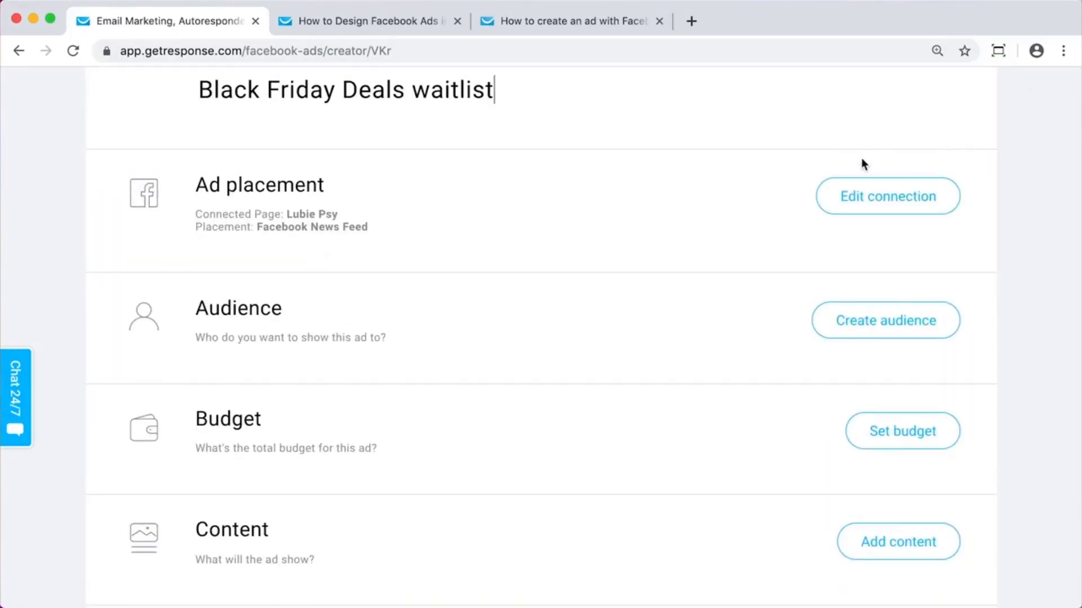
pyautogui.scroll(1, 885, 181)
pyautogui.click(871, 244)
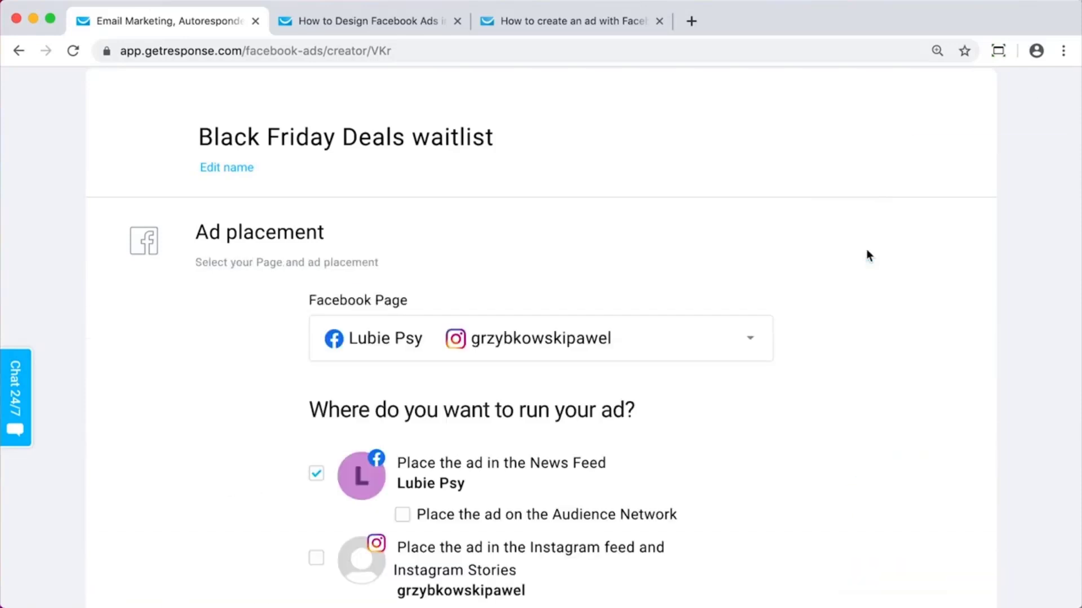
pyautogui.scroll(-3, 613, 307)
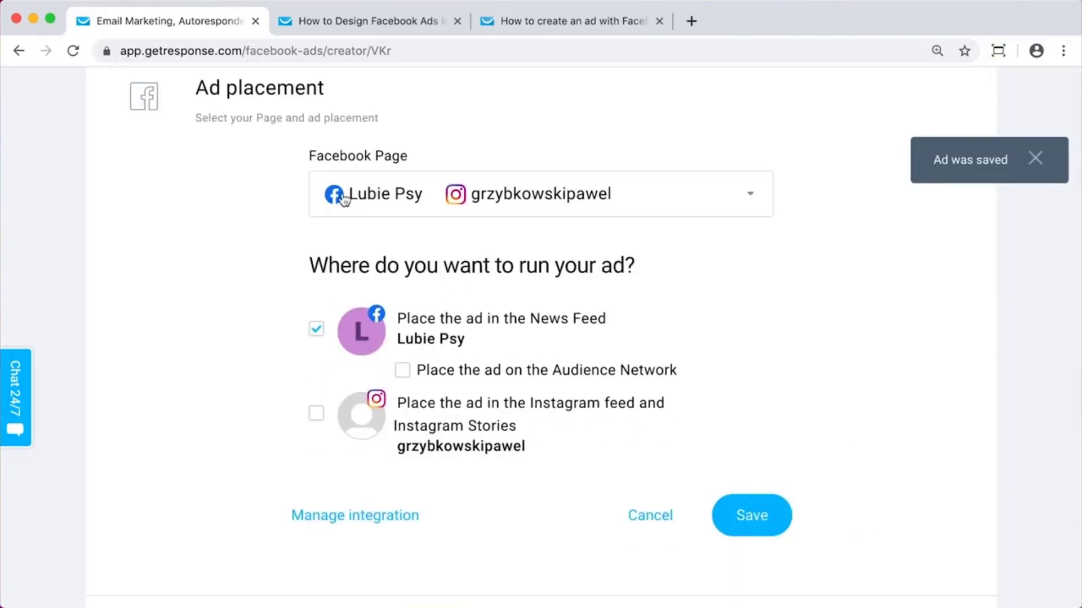
pyautogui.scroll(1, 142, 371)
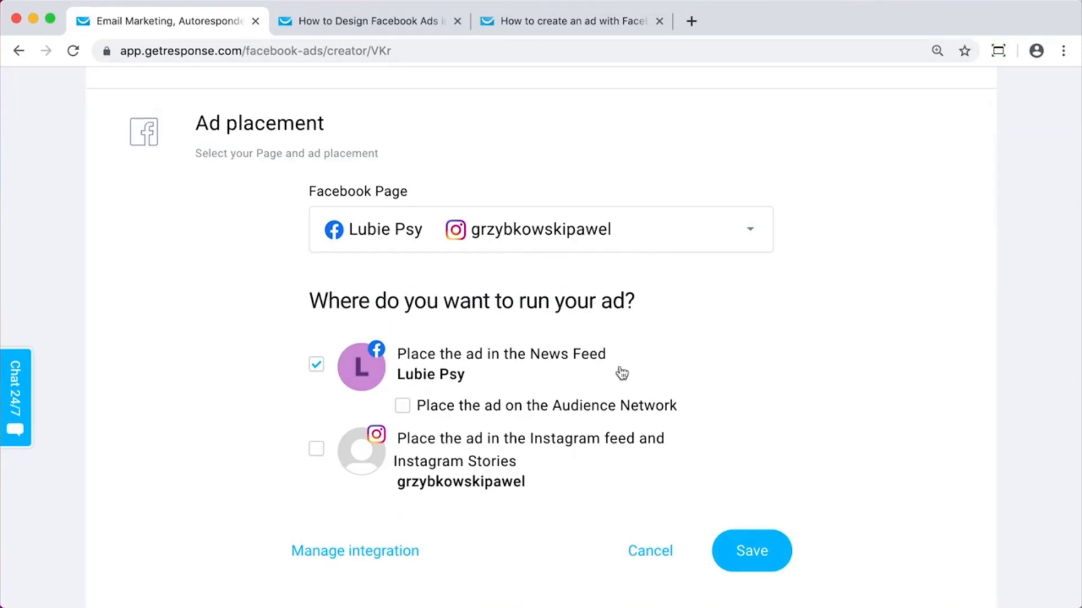
pyautogui.scroll(-2, 930, 395)
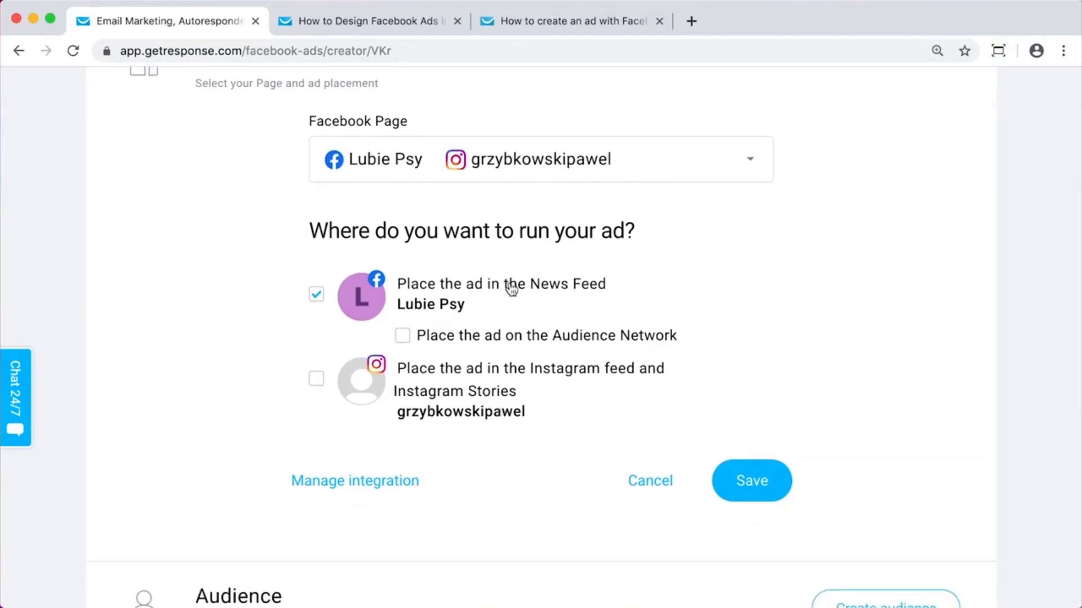
pyautogui.click(317, 381)
pyautogui.scroll(-4, 882, 240)
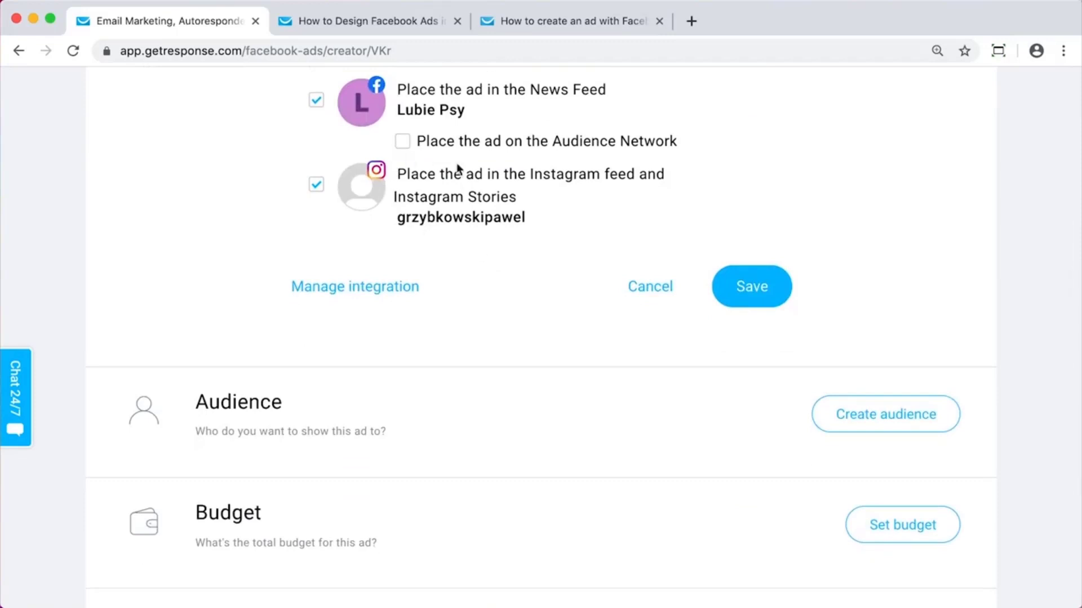
pyautogui.scroll(3, 551, 150)
pyautogui.scroll(1, 319, 288)
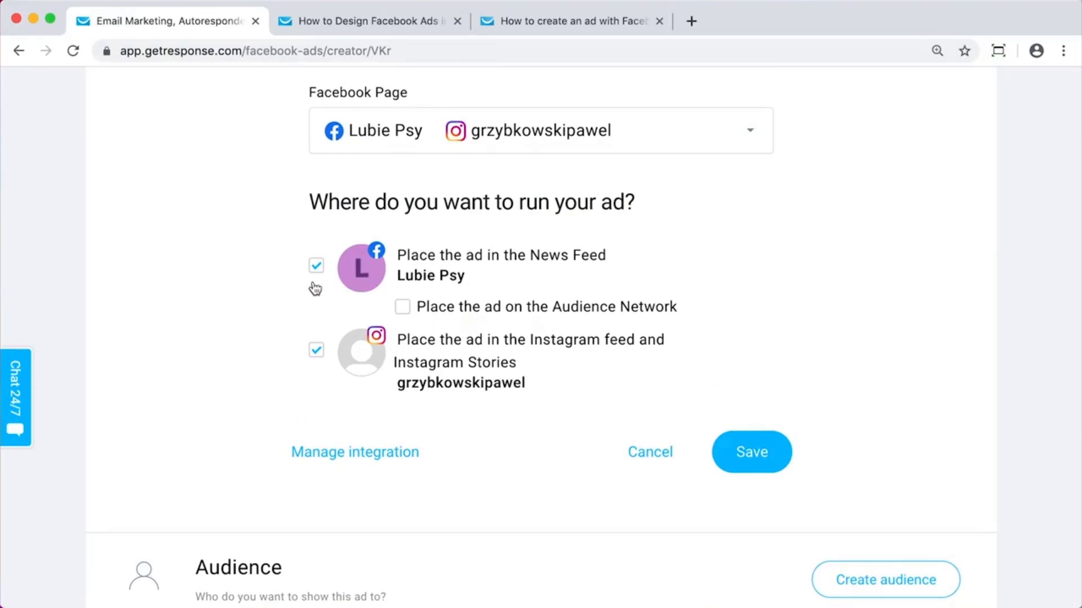
pyautogui.scroll(-6, 306, 353)
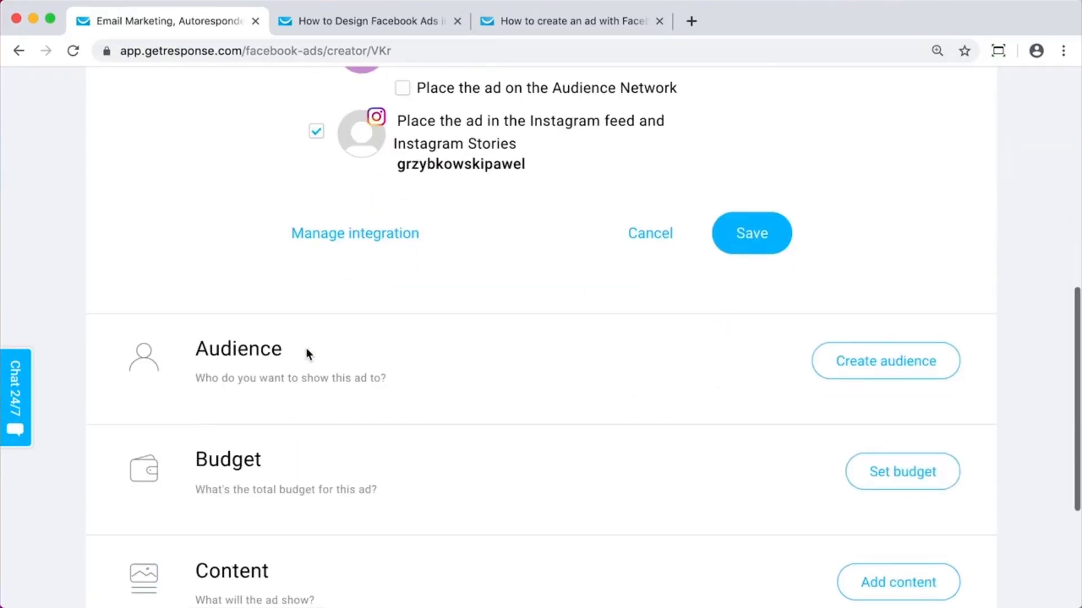
pyautogui.click(754, 129)
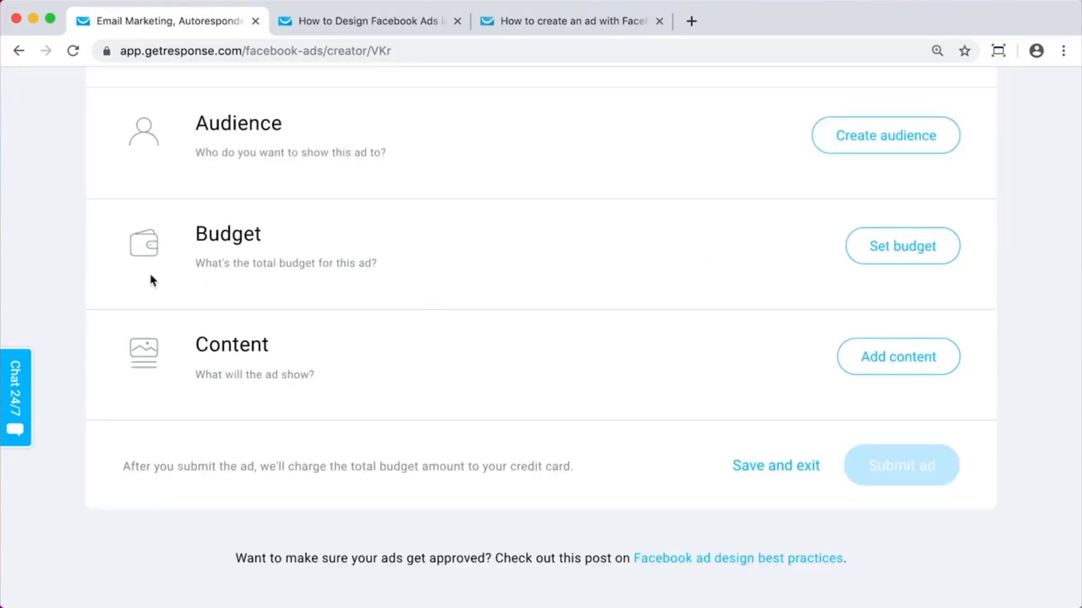
# Step: Start creating the ad's audience and review the available audience types
pyautogui.scroll(4, 150, 274)
pyautogui.scroll(-4, 149, 274)
pyautogui.scroll(5, 150, 274)
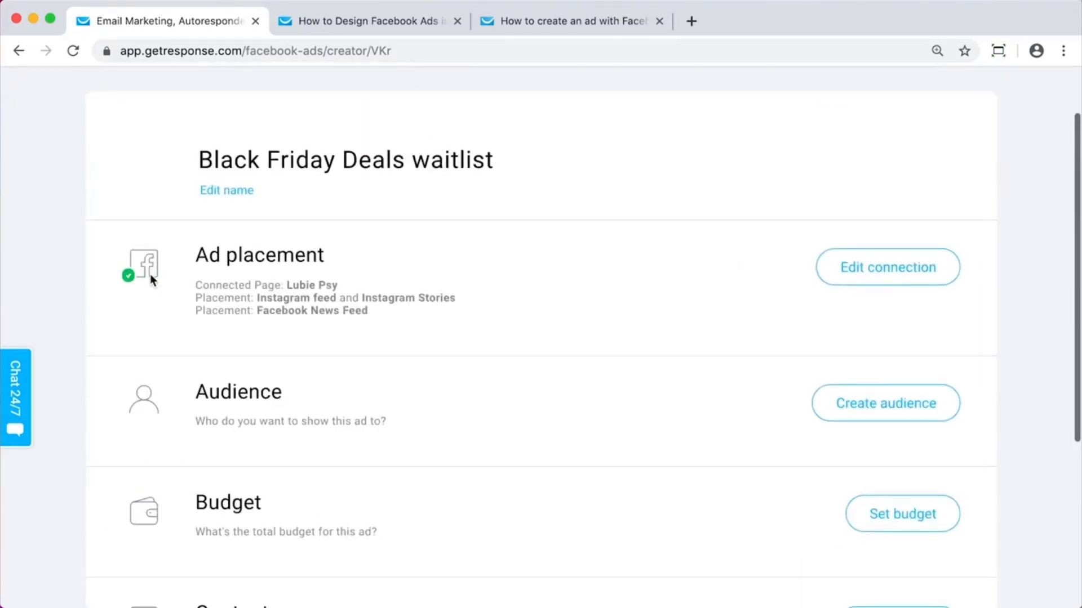
pyautogui.scroll(-1, 150, 274)
pyautogui.scroll(-3, 280, 336)
pyautogui.scroll(2, 281, 336)
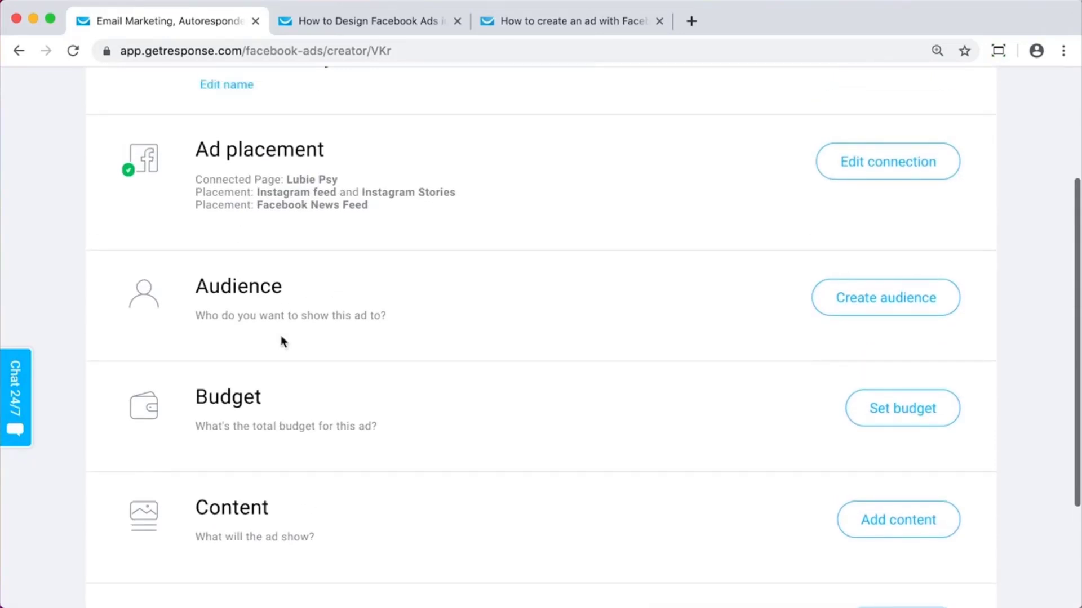
pyautogui.scroll(-2, 281, 336)
pyautogui.scroll(-1, 281, 336)
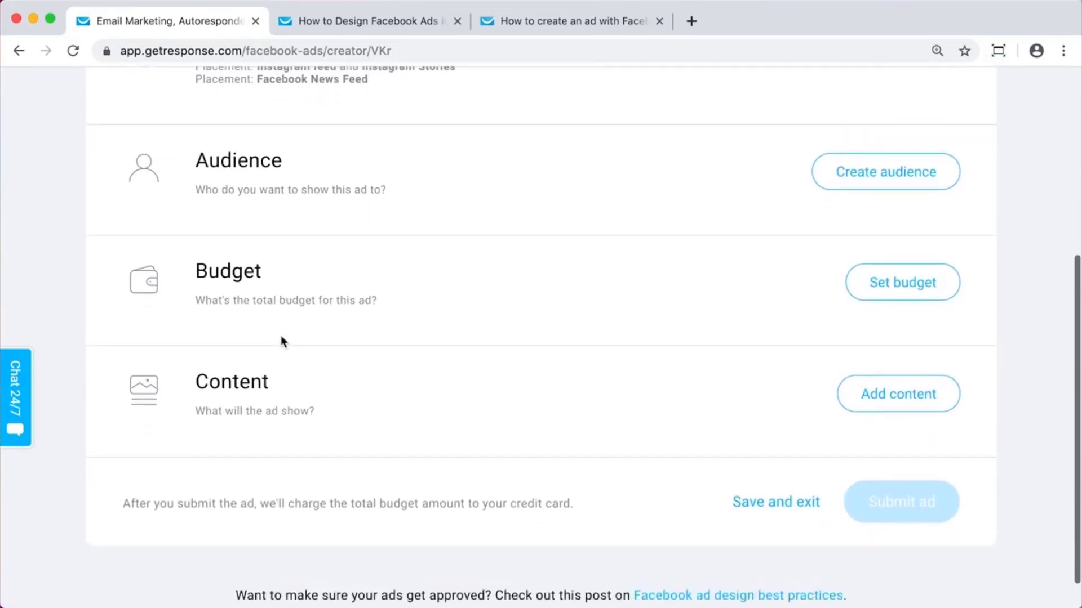
pyautogui.click(910, 184)
pyautogui.scroll(-3, 847, 305)
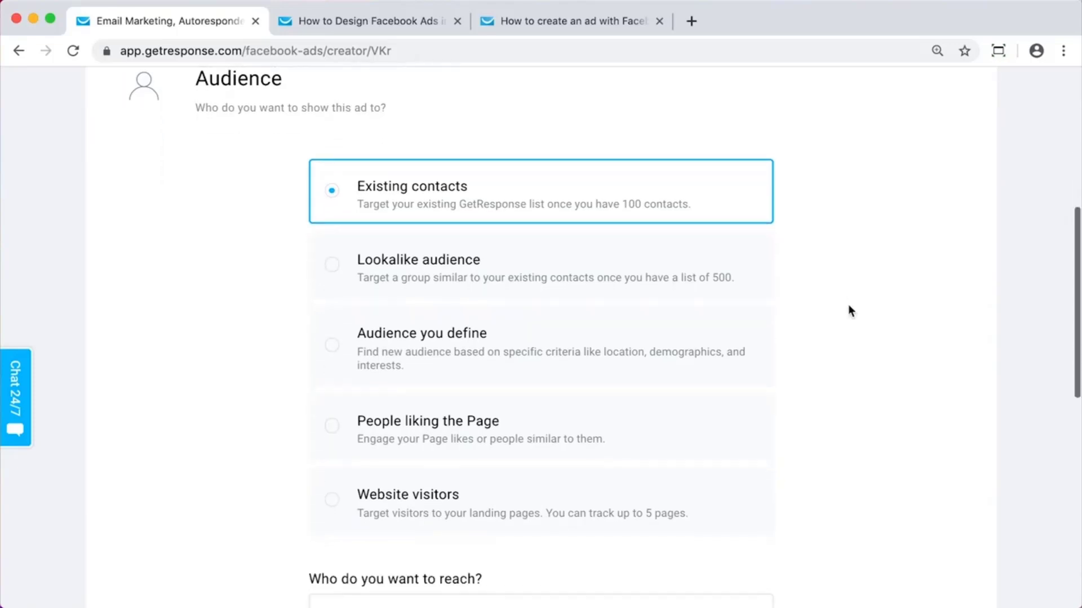
pyautogui.scroll(-3, 848, 305)
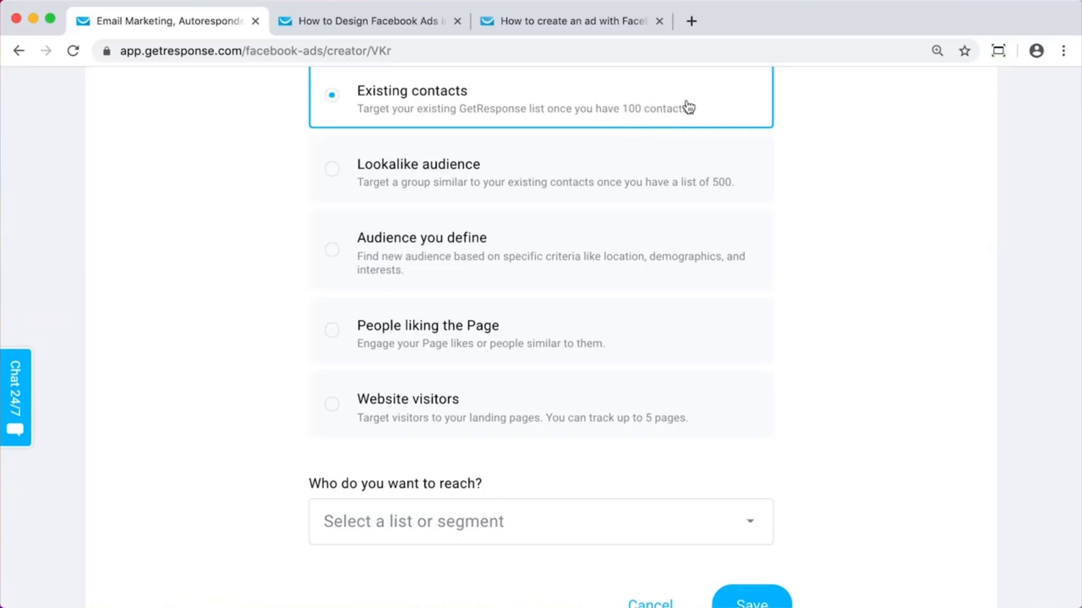
# Step: Try the Lookalike audience type, switch to Audience you define, and examine its location, gender, age and interests settings
pyautogui.click(504, 188)
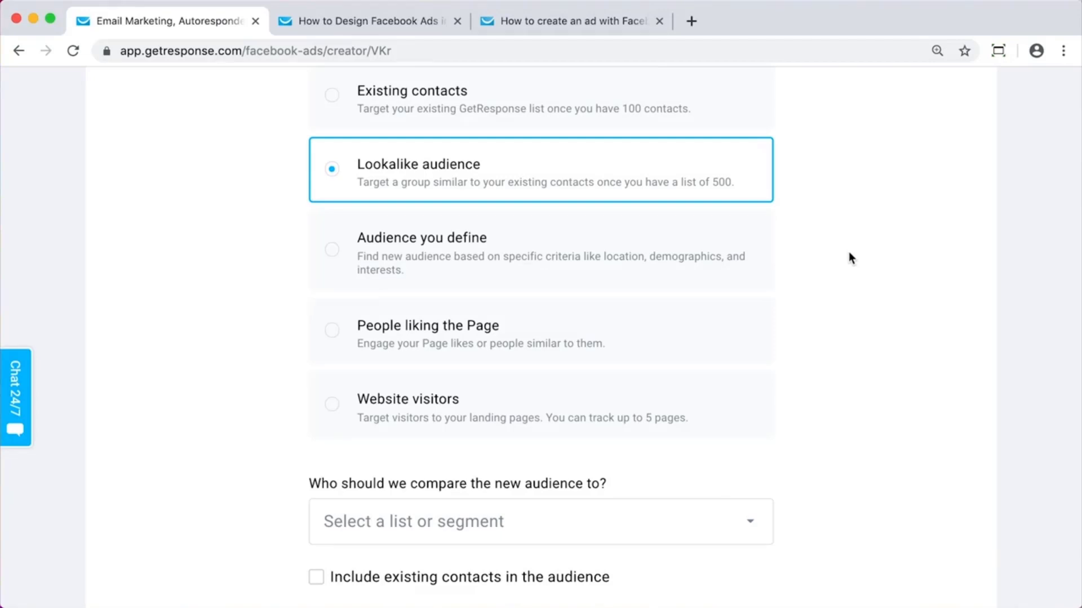
pyautogui.click(577, 255)
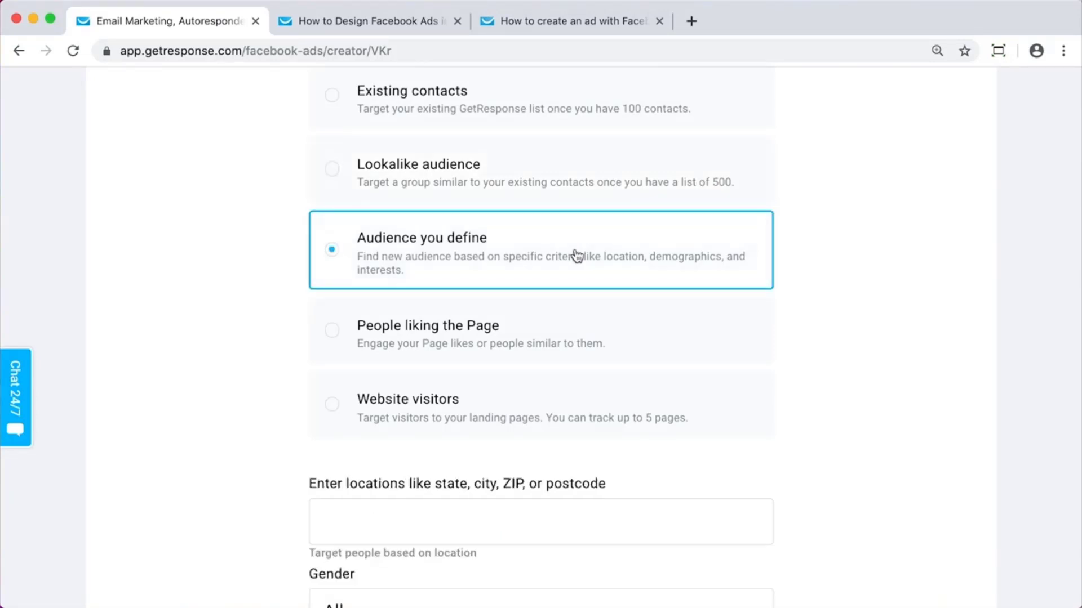
pyautogui.scroll(-3, 577, 255)
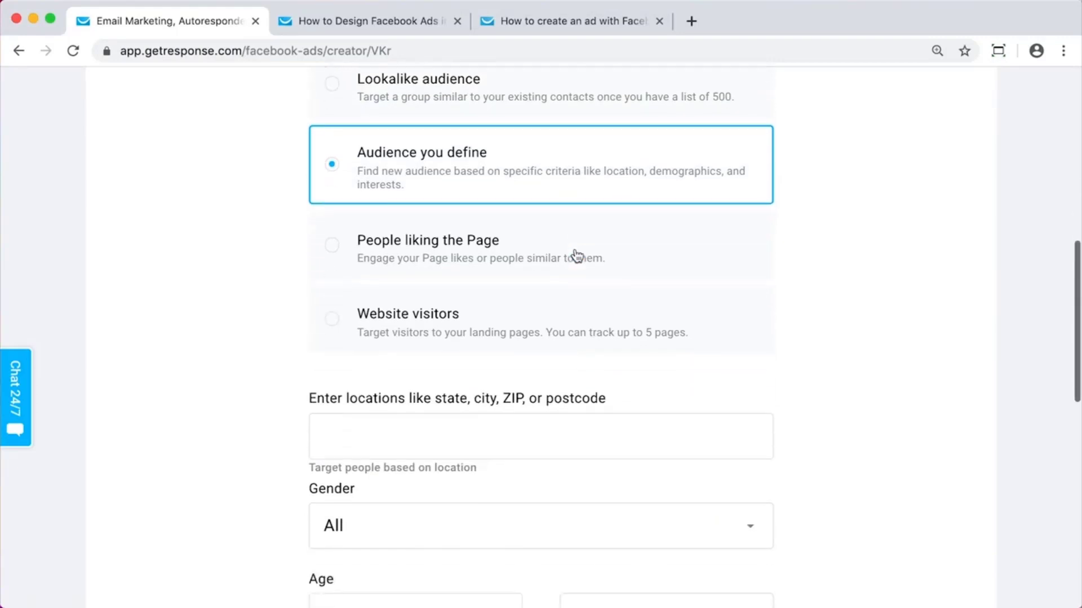
pyautogui.scroll(-5, 572, 287)
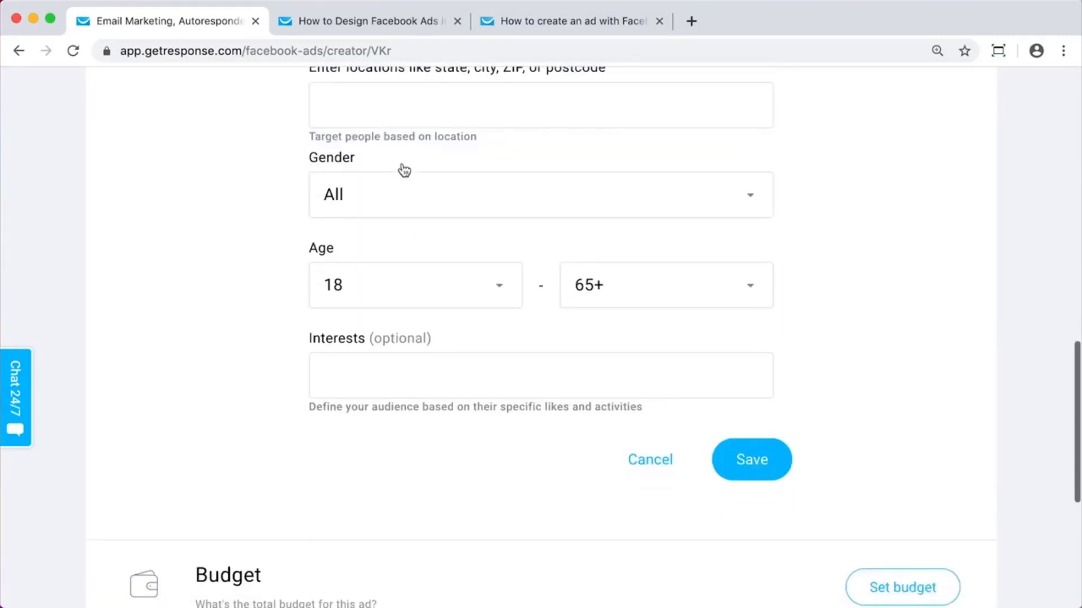
pyautogui.scroll(3, 482, 142)
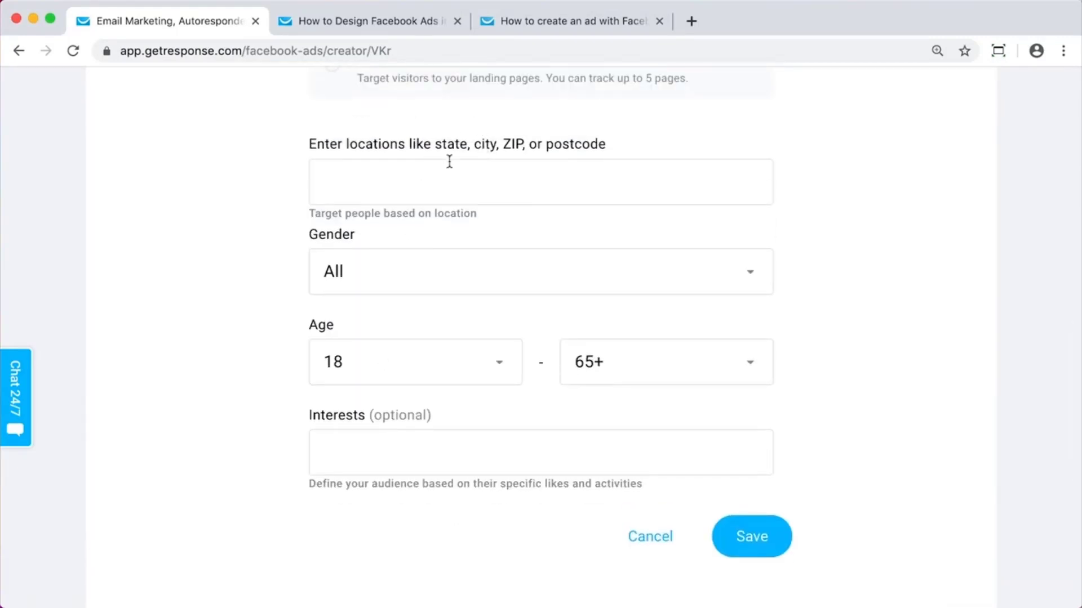
# Step: Try the People liking the Page audience type and examine its Page likes and country options
pyautogui.scroll(6, 453, 152)
pyautogui.click(446, 175)
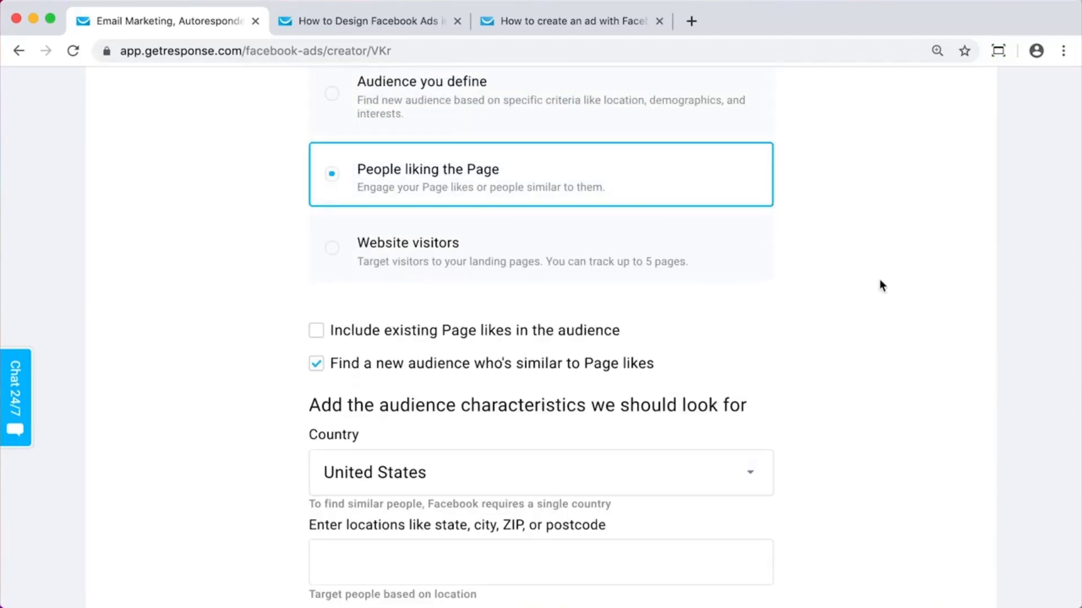
pyautogui.scroll(1, 880, 279)
pyautogui.scroll(-2, 880, 279)
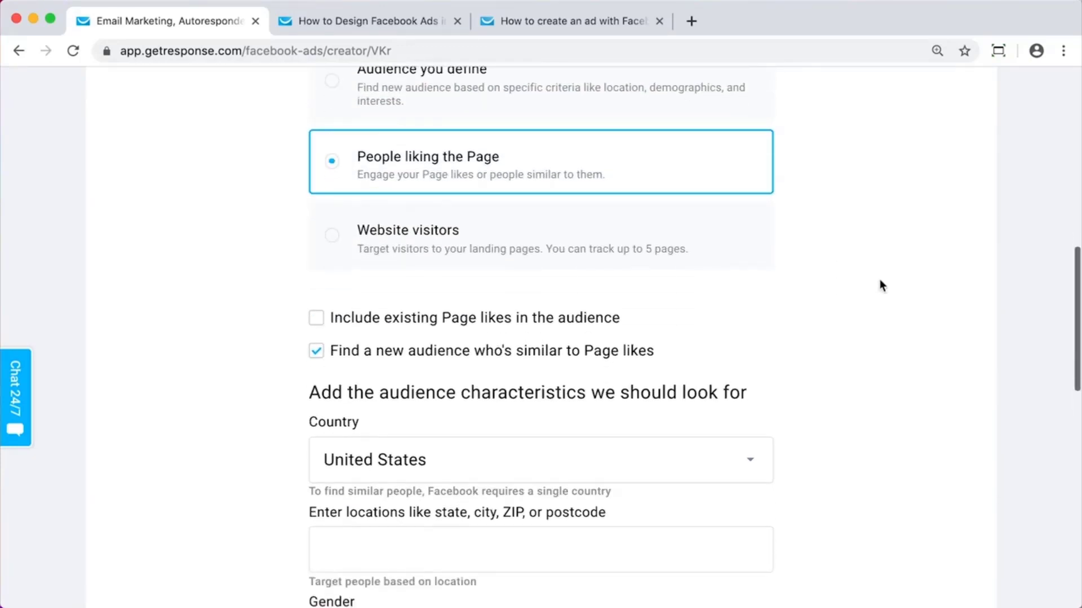
pyautogui.scroll(1, 880, 279)
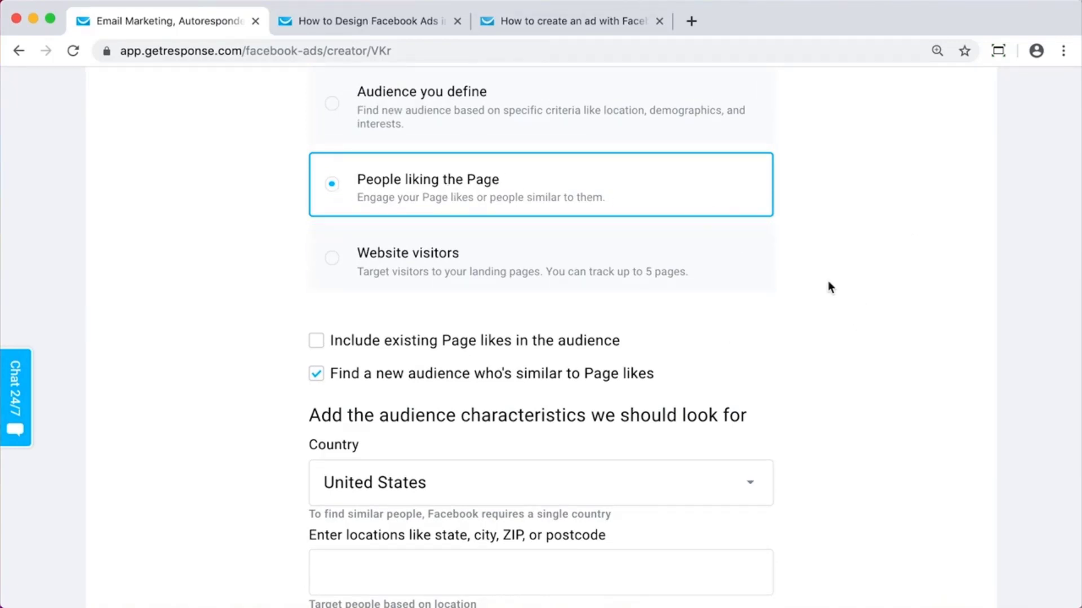
# Step: Target Website visitors as the audience and choose EQ Generation as the page source
pyautogui.click(642, 261)
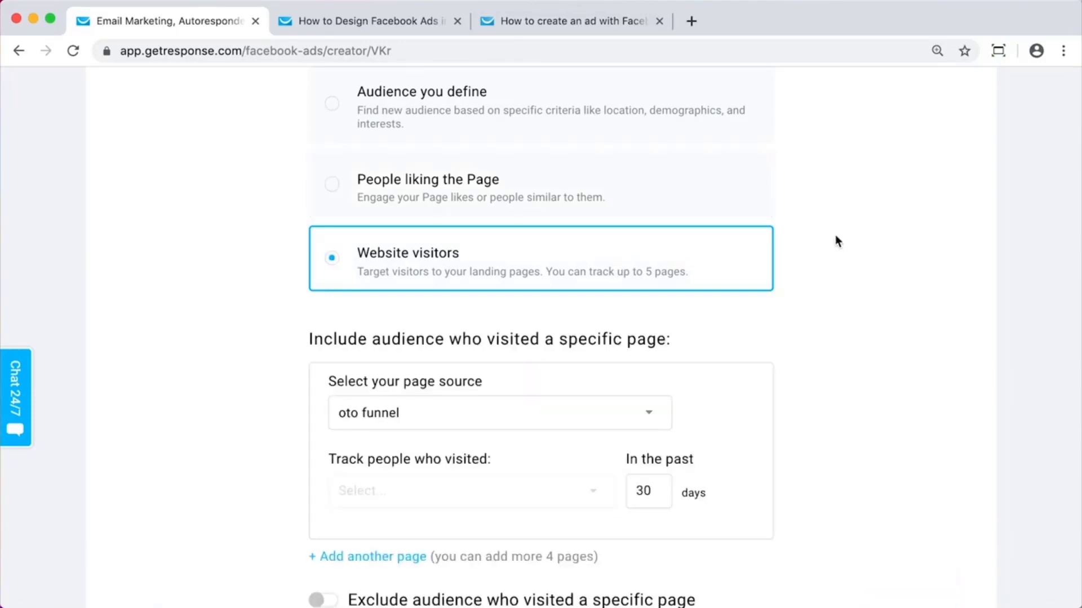
pyautogui.scroll(-3, 835, 242)
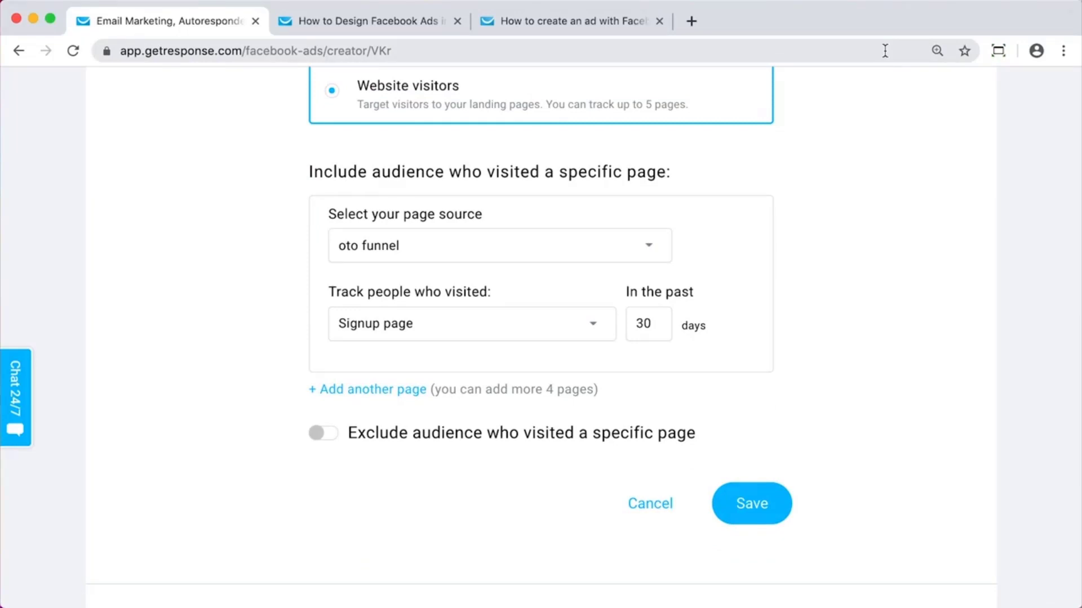
pyautogui.click(614, 252)
pyautogui.click(462, 332)
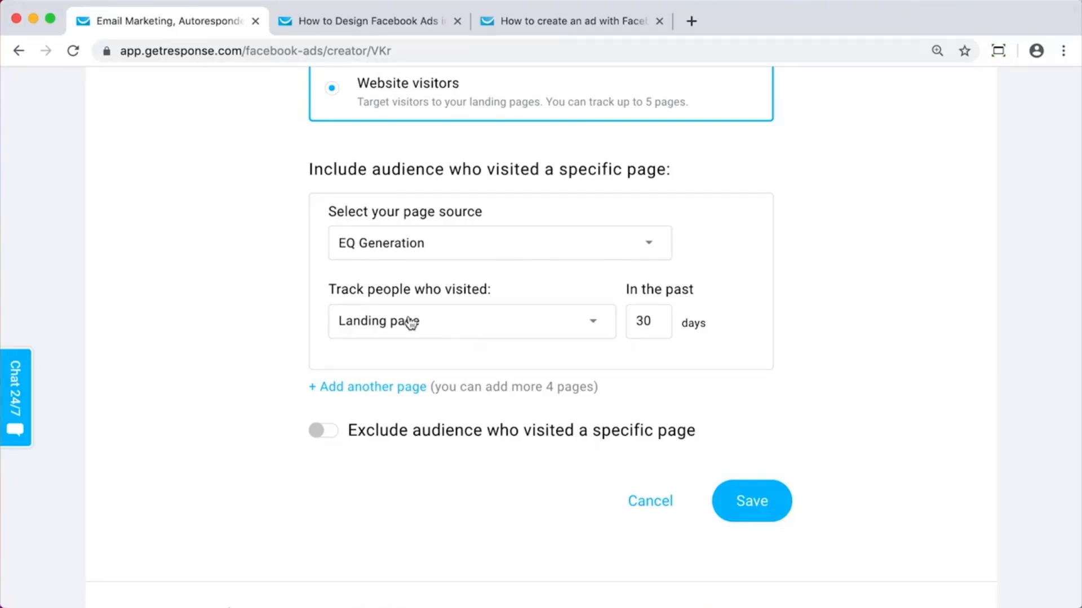
# Step: Open the blog article on designing Facebook ads and examine its descriptions and usage ideas for each audience targeting option
pyautogui.scroll(7, 314, 300)
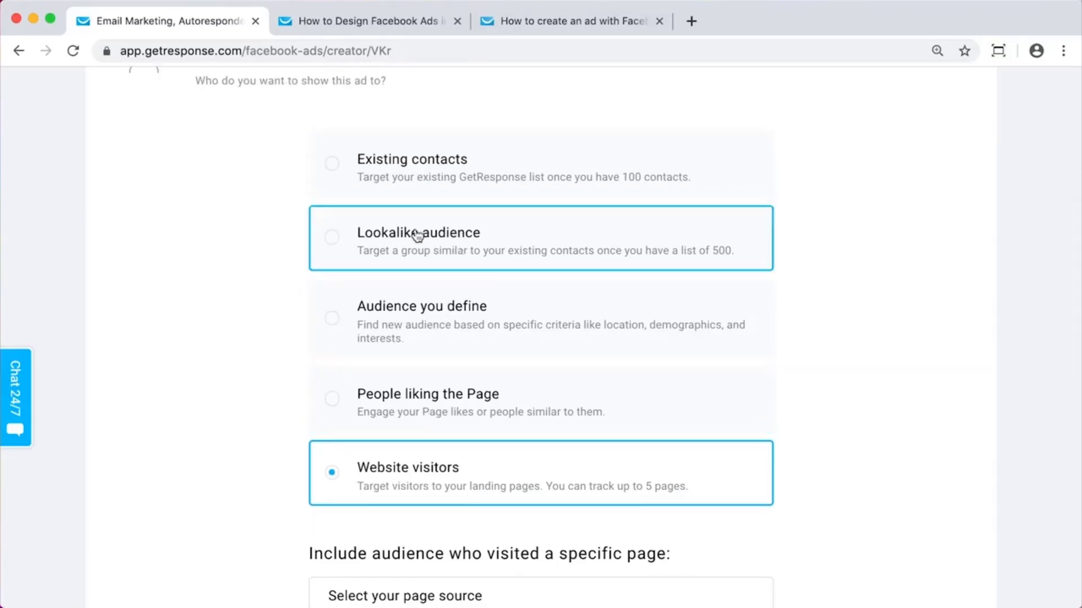
pyautogui.scroll(1, 221, 342)
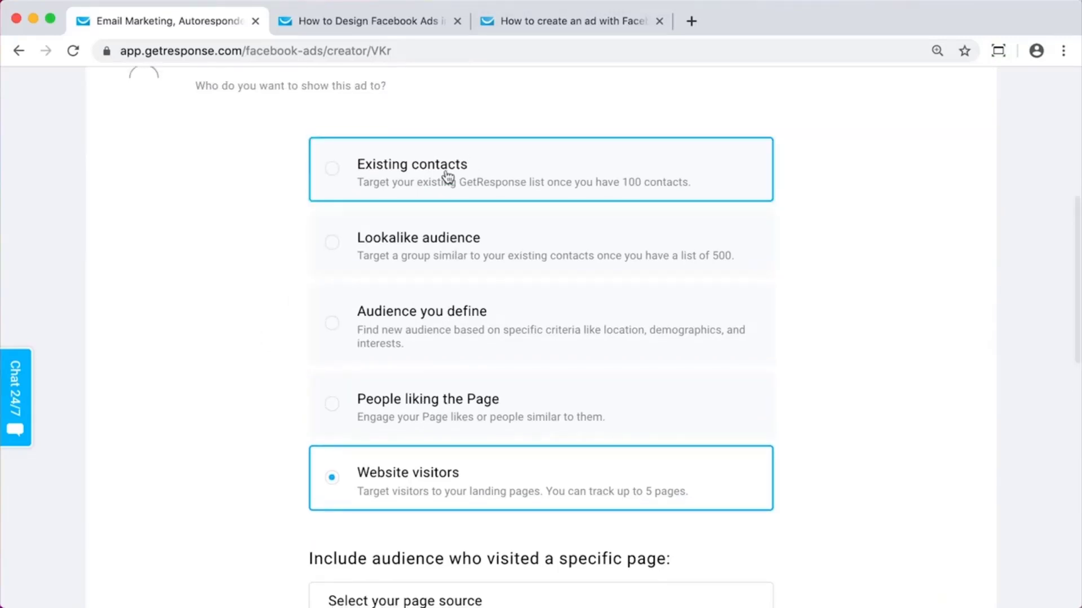
pyautogui.scroll(-10, 388, 252)
pyautogui.scroll(-4, 389, 252)
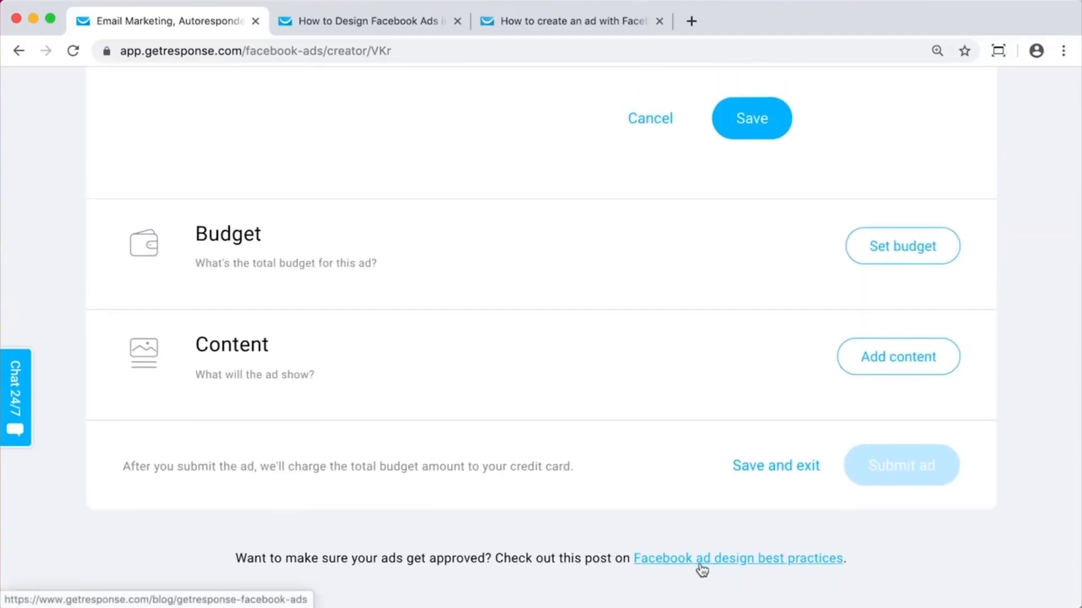
pyautogui.click(383, 9)
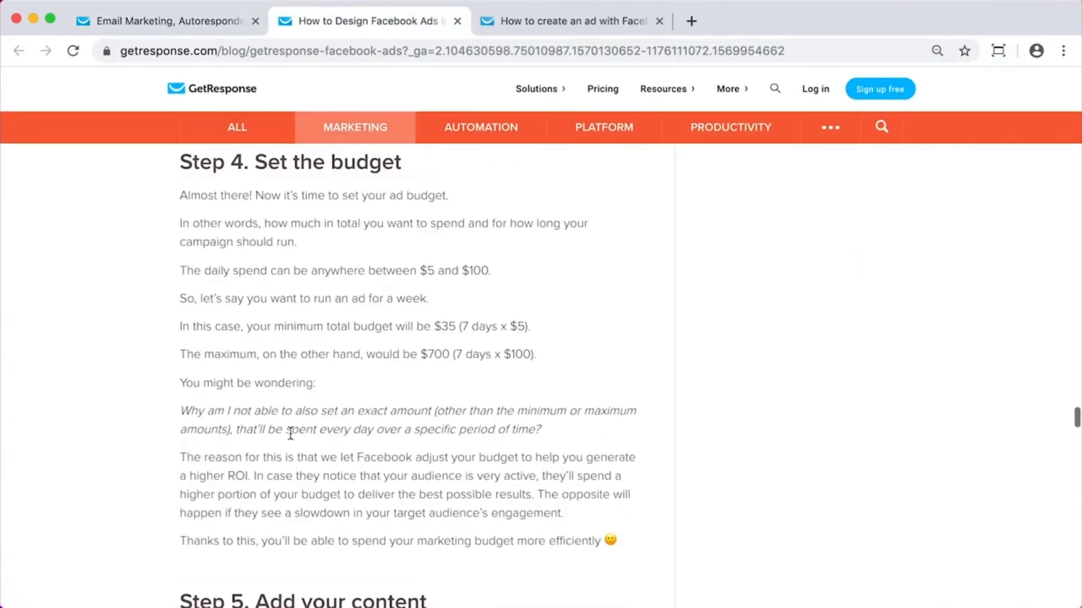
pyautogui.scroll(15, 291, 433)
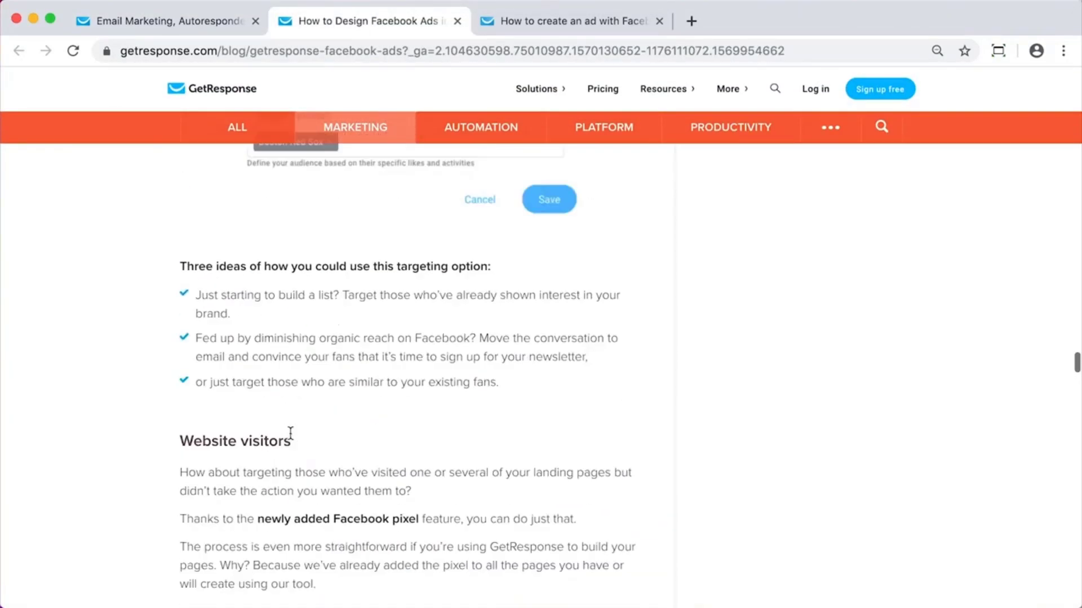
pyautogui.scroll(10, 289, 434)
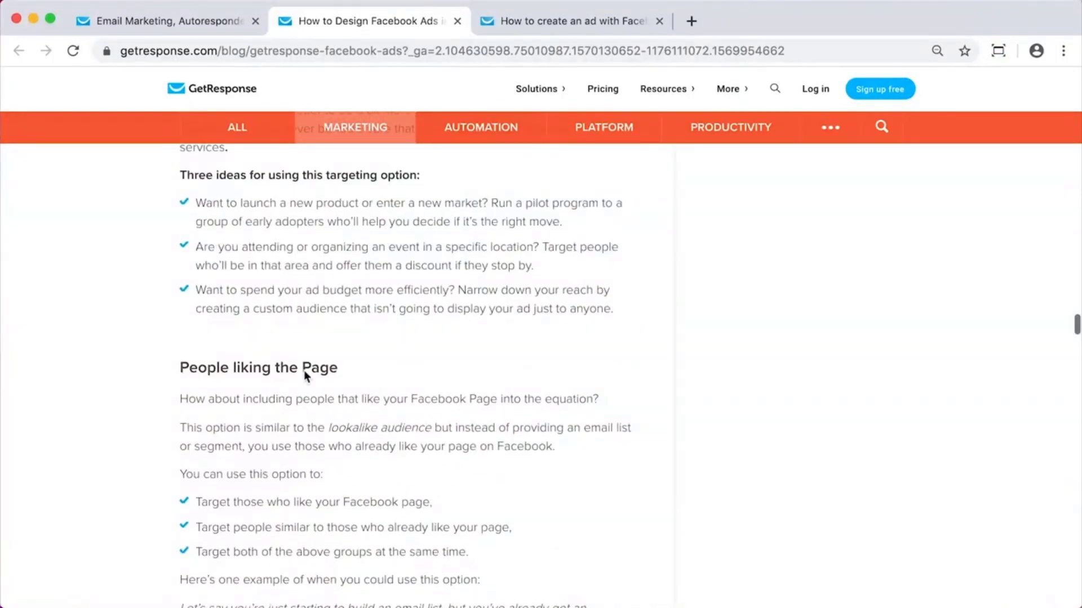
pyautogui.scroll(10, 304, 367)
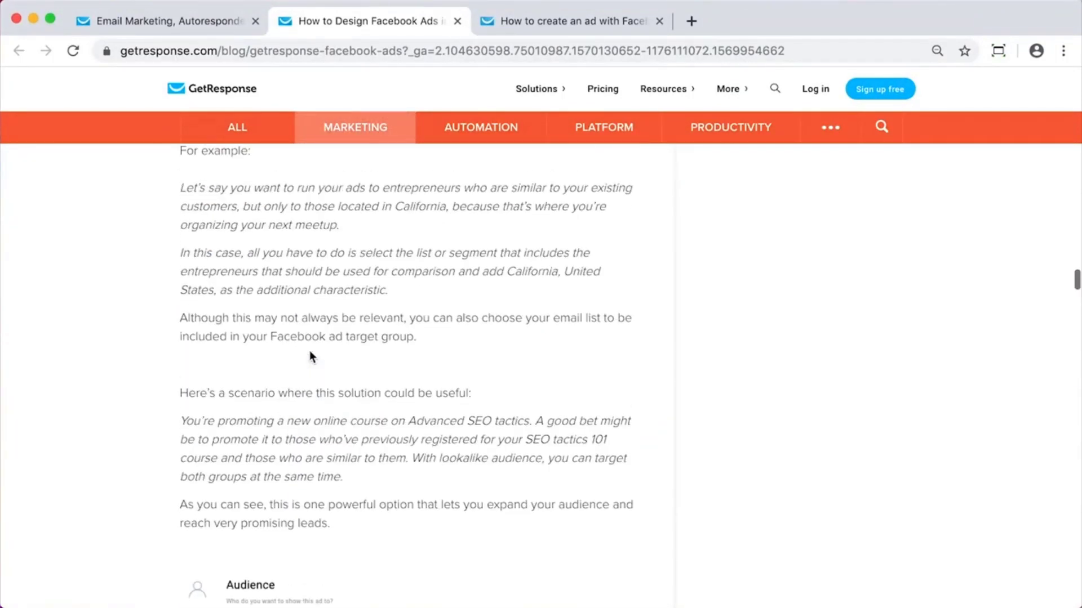
pyautogui.scroll(8, 309, 355)
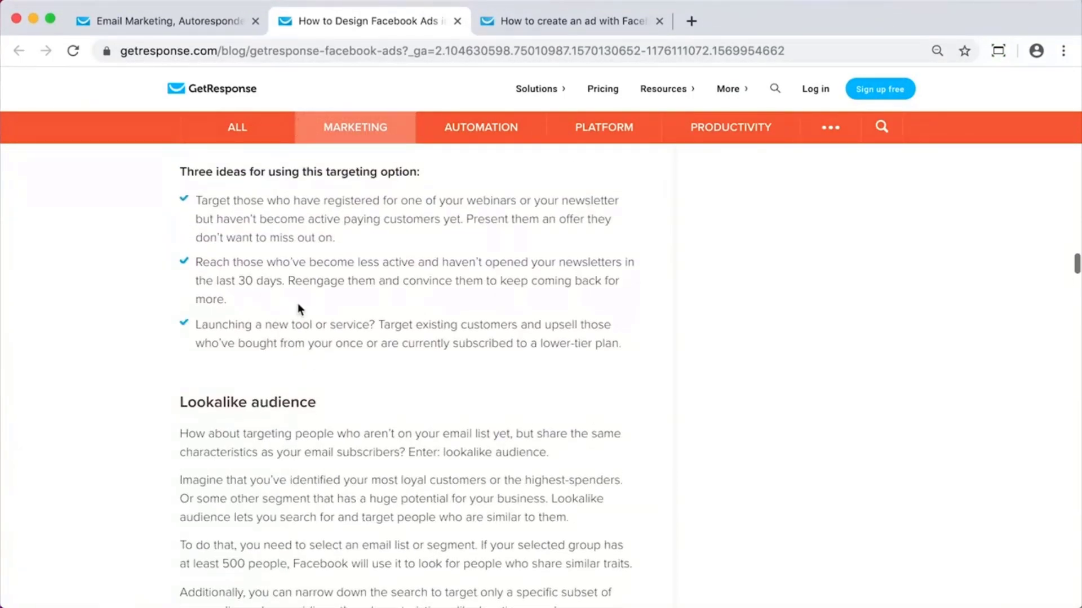
pyautogui.scroll(4, 298, 305)
pyautogui.scroll(3, 338, 378)
pyautogui.scroll(-3, 333, 373)
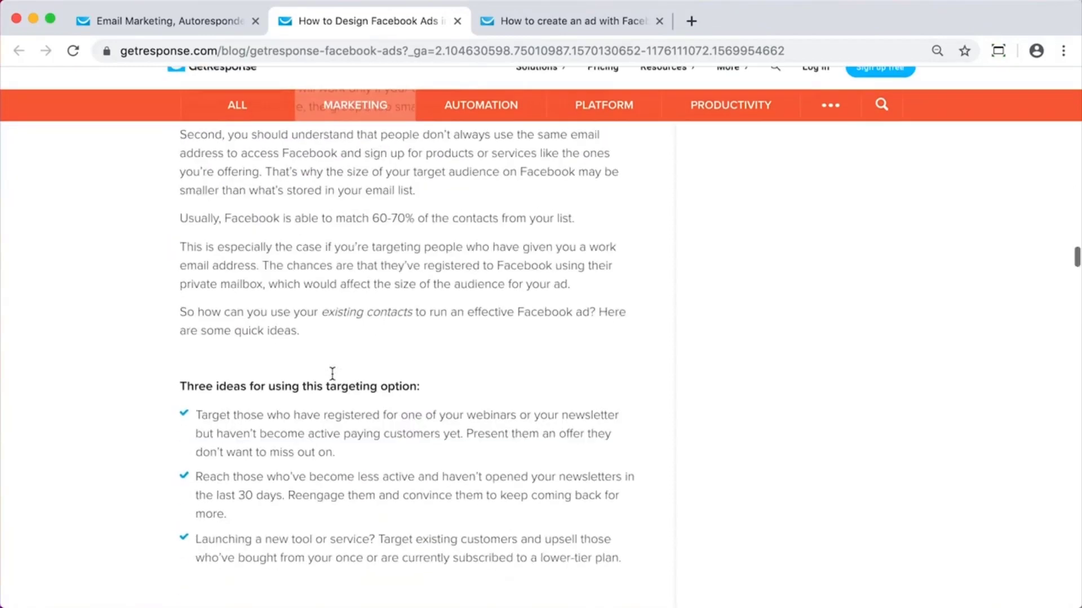
pyautogui.scroll(-2, 332, 373)
pyautogui.scroll(10, 355, 346)
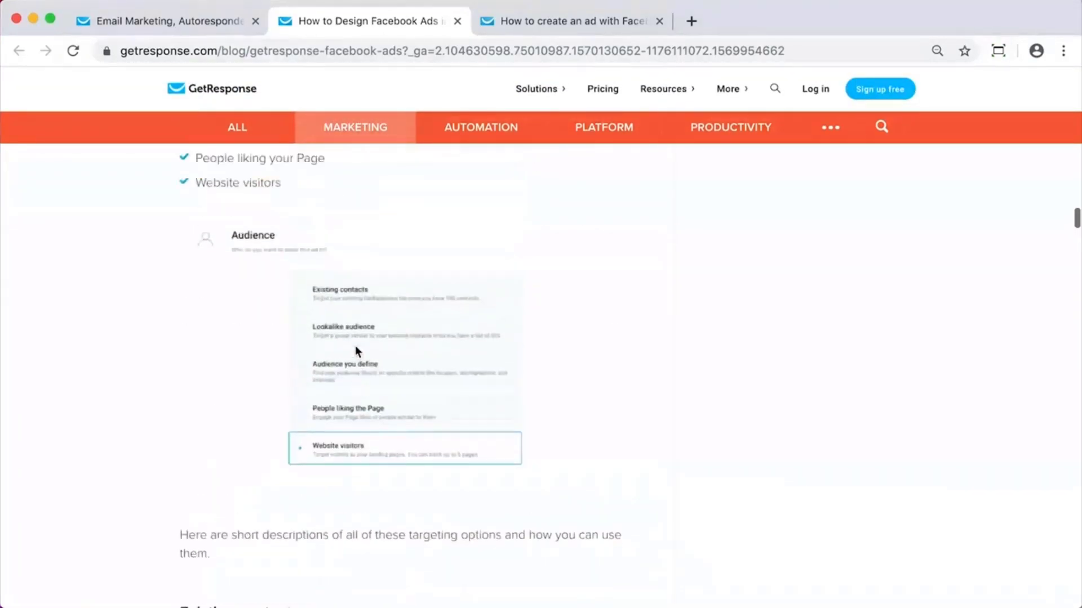
pyautogui.scroll(15, 355, 346)
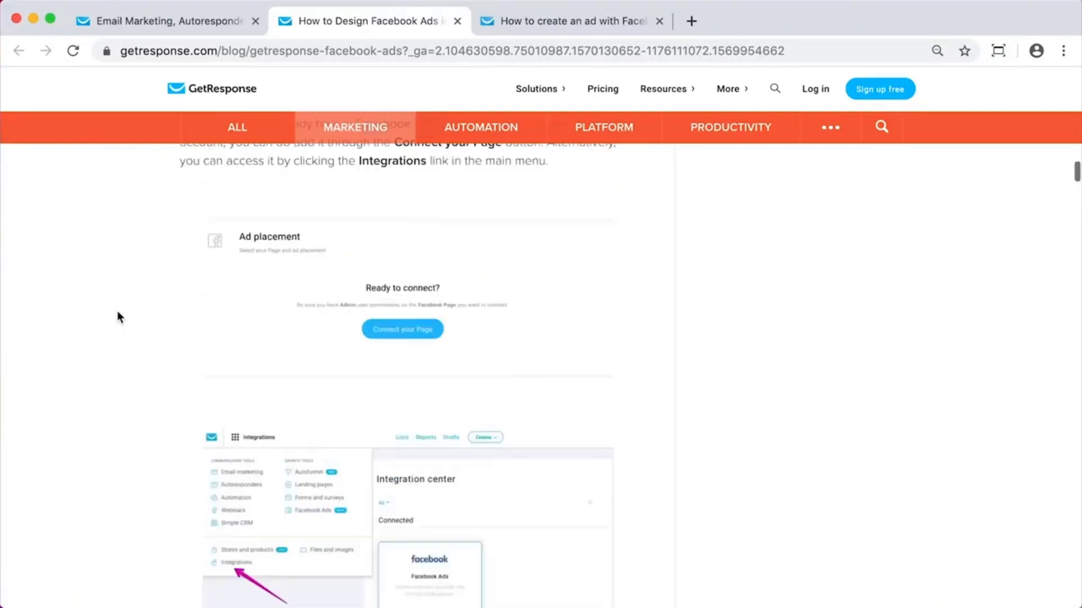
pyautogui.scroll(10, 117, 311)
# Step: Return to the GetResponse ad creator and change the audience type to Lookalike audience
pyautogui.click(181, 20)
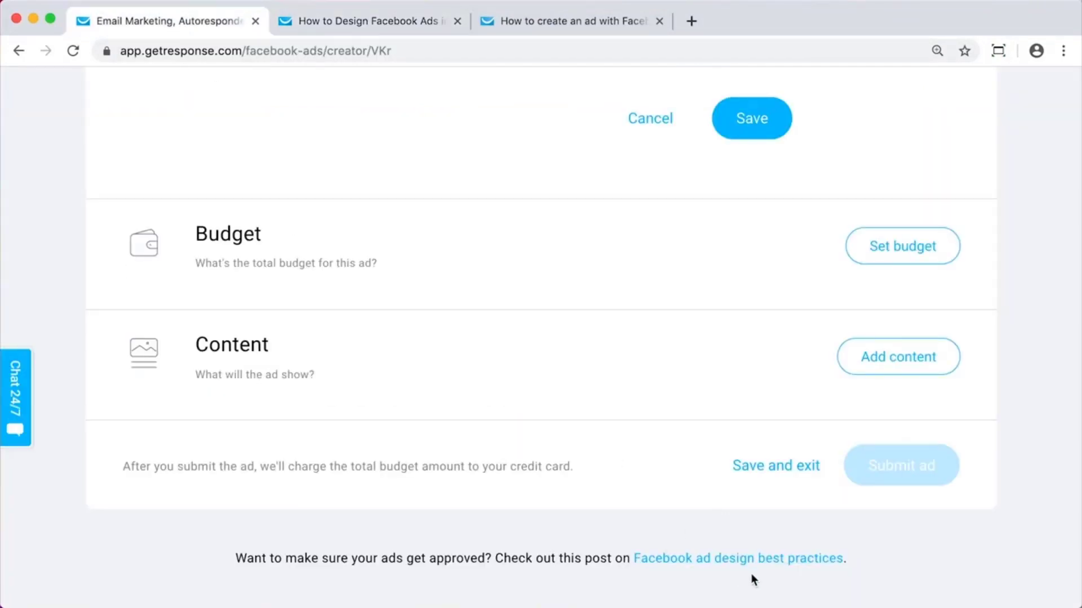
pyautogui.scroll(10, 415, 391)
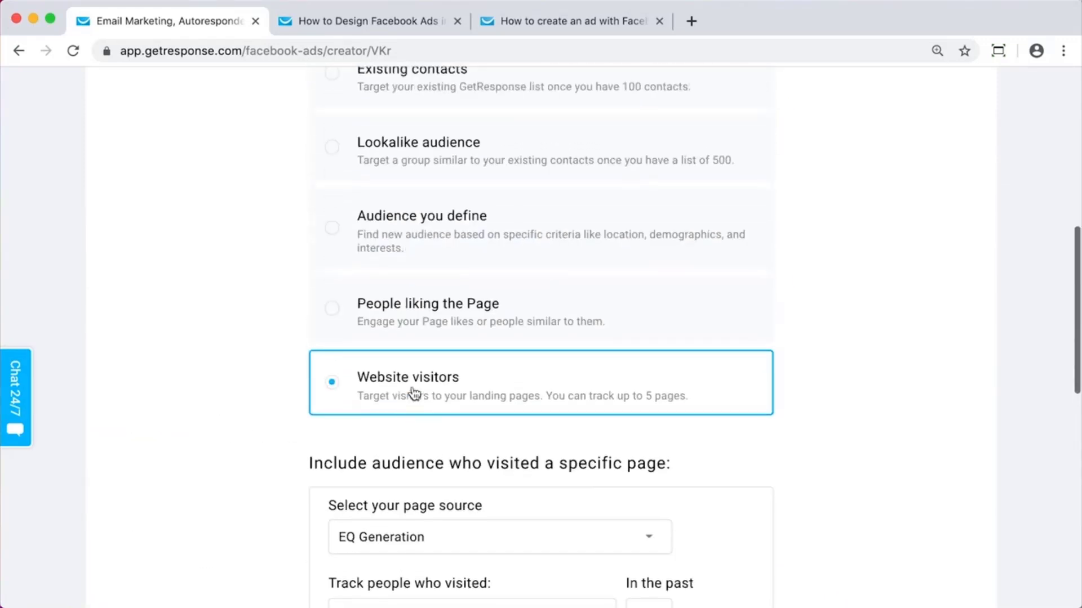
pyautogui.scroll(2, 415, 391)
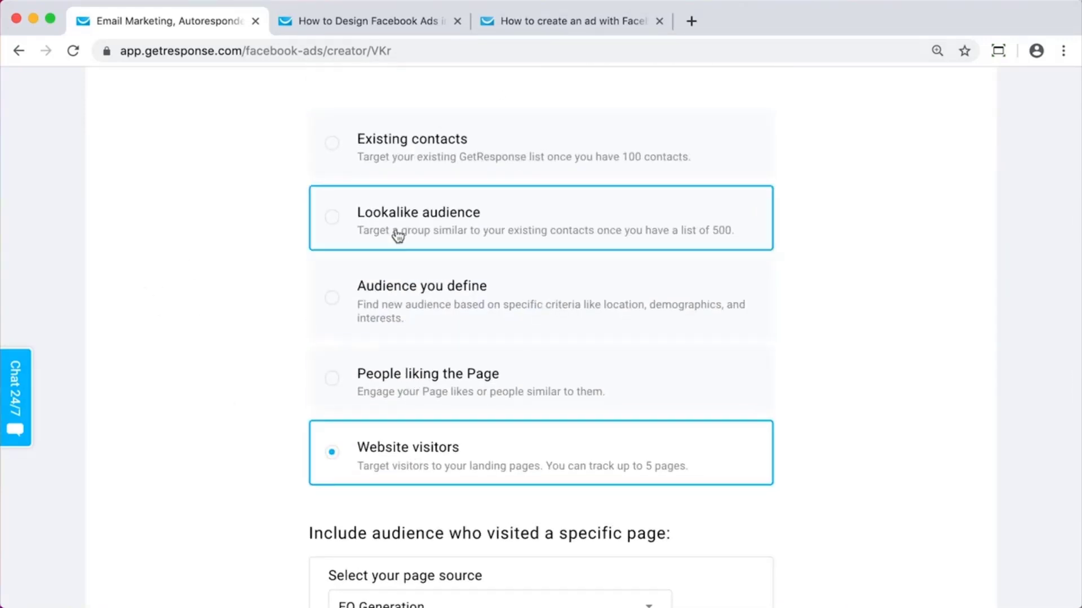
pyautogui.click(519, 237)
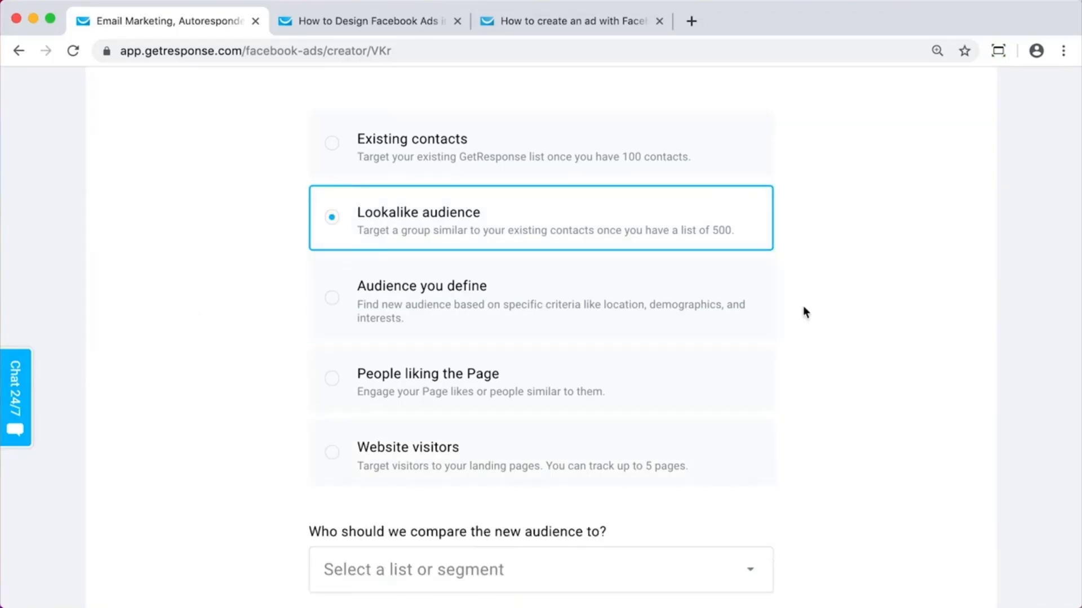
# Step: Choose the my_first_campaign_in_gr list as the comparison source and include existing contacts in the audience
pyautogui.scroll(-3, 803, 306)
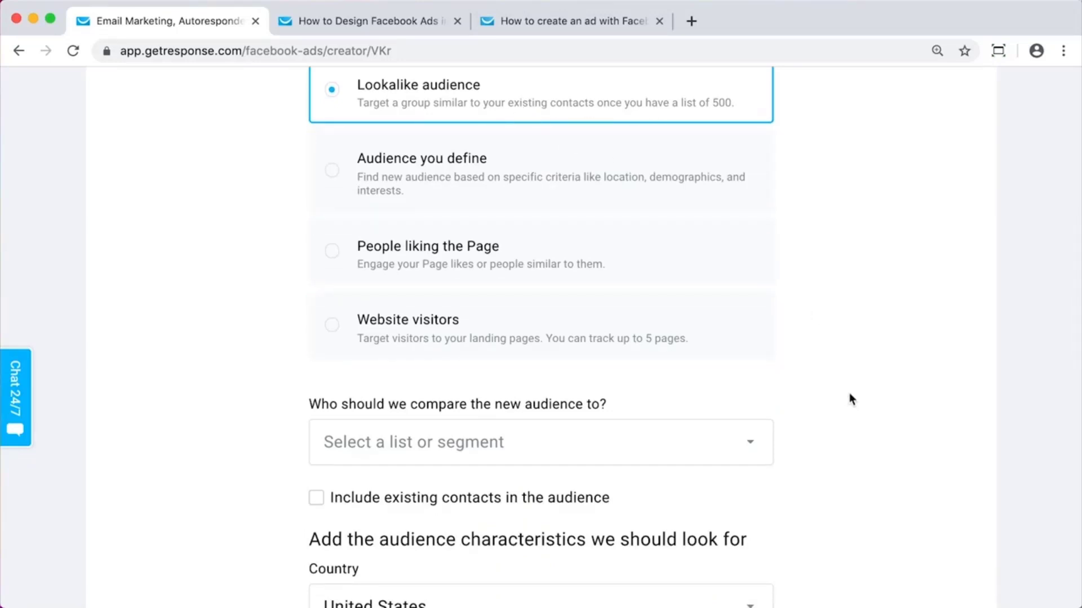
pyautogui.scroll(-1, 850, 393)
pyautogui.scroll(1, 850, 393)
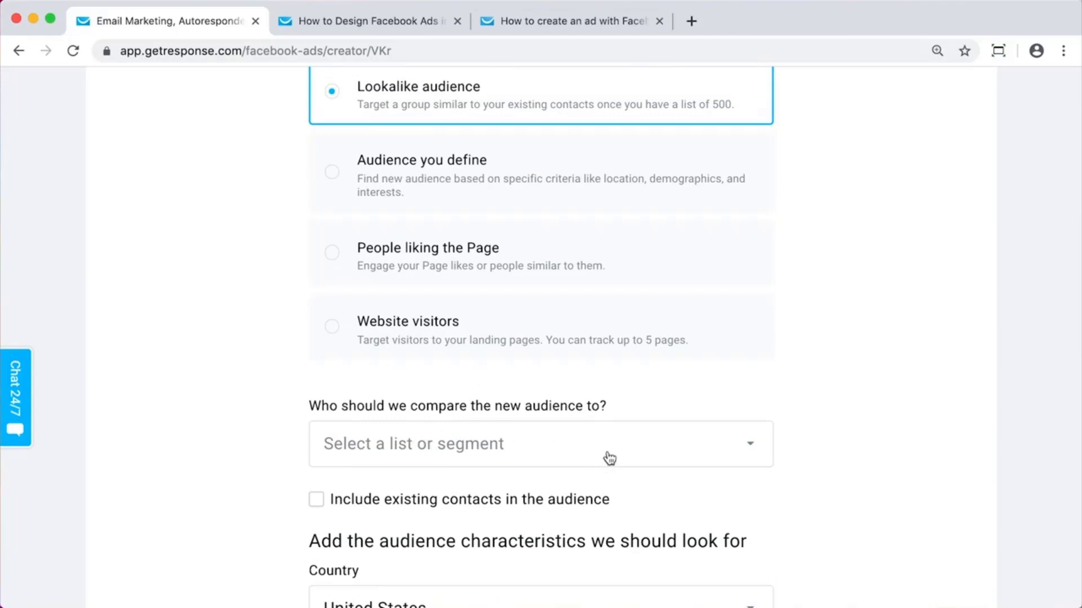
pyautogui.scroll(-3, 577, 280)
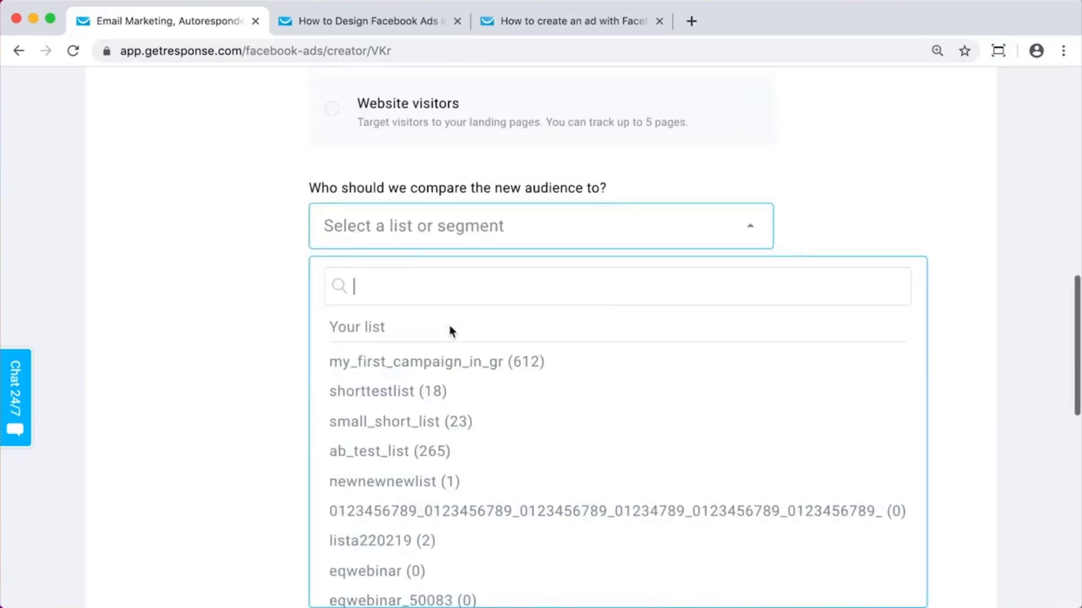
pyautogui.click(507, 364)
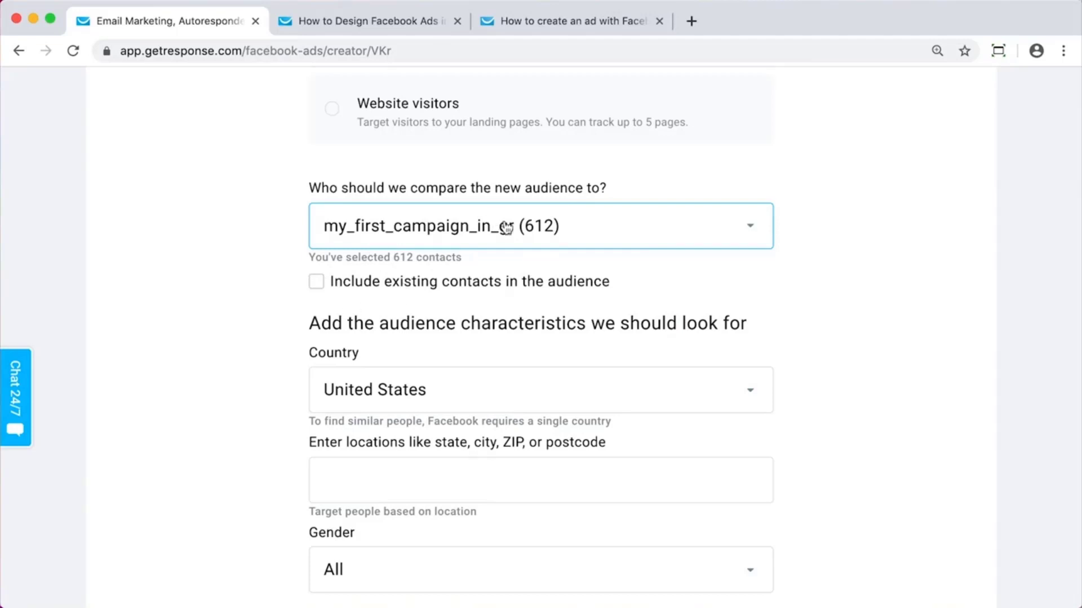
pyautogui.scroll(1, 239, 254)
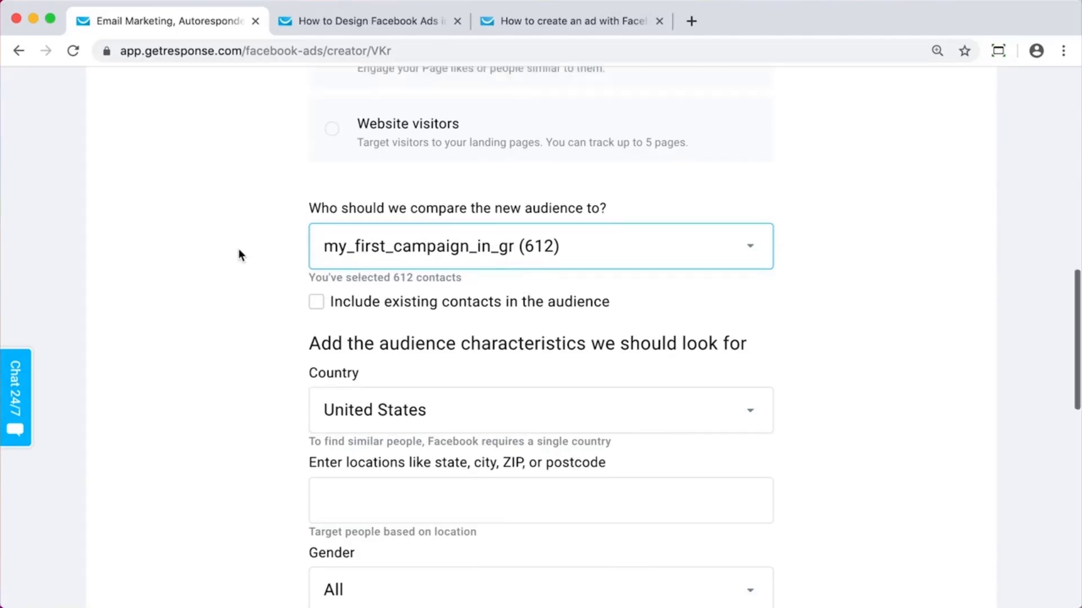
pyautogui.click(316, 309)
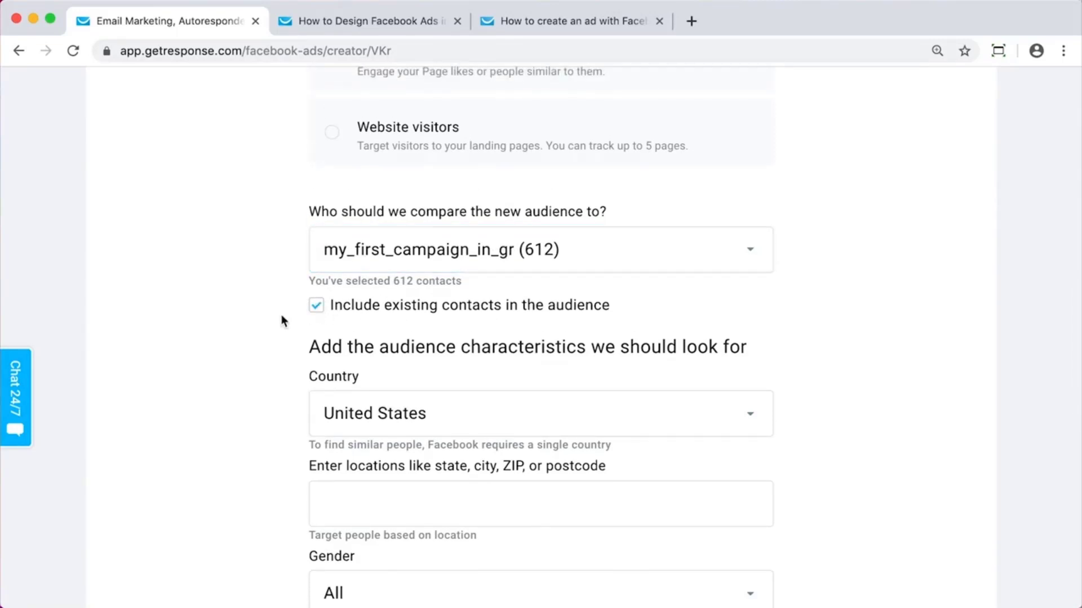
# Step: Keep United States as the lookalike audience's country and add California, United States as the target location
pyautogui.scroll(-2, 249, 312)
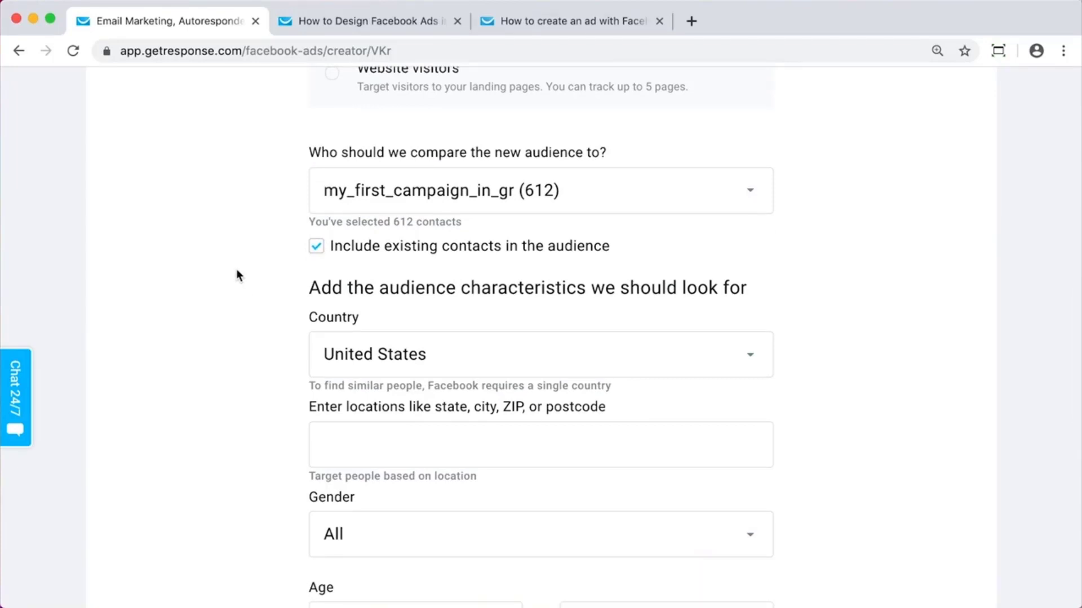
pyautogui.scroll(-2, 265, 332)
pyautogui.scroll(10, 875, 407)
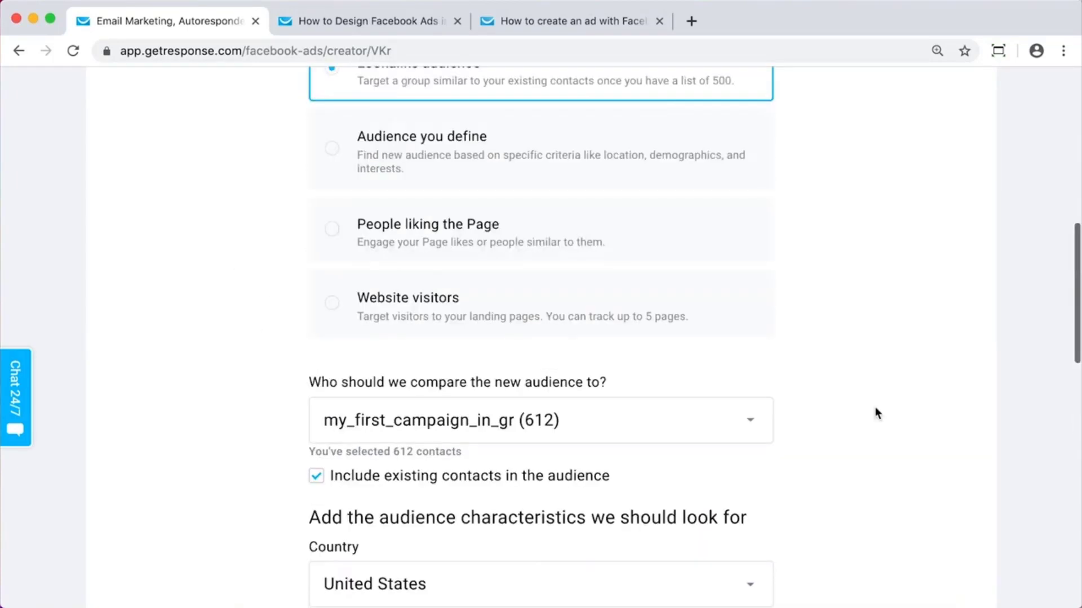
pyautogui.scroll(-1, 875, 414)
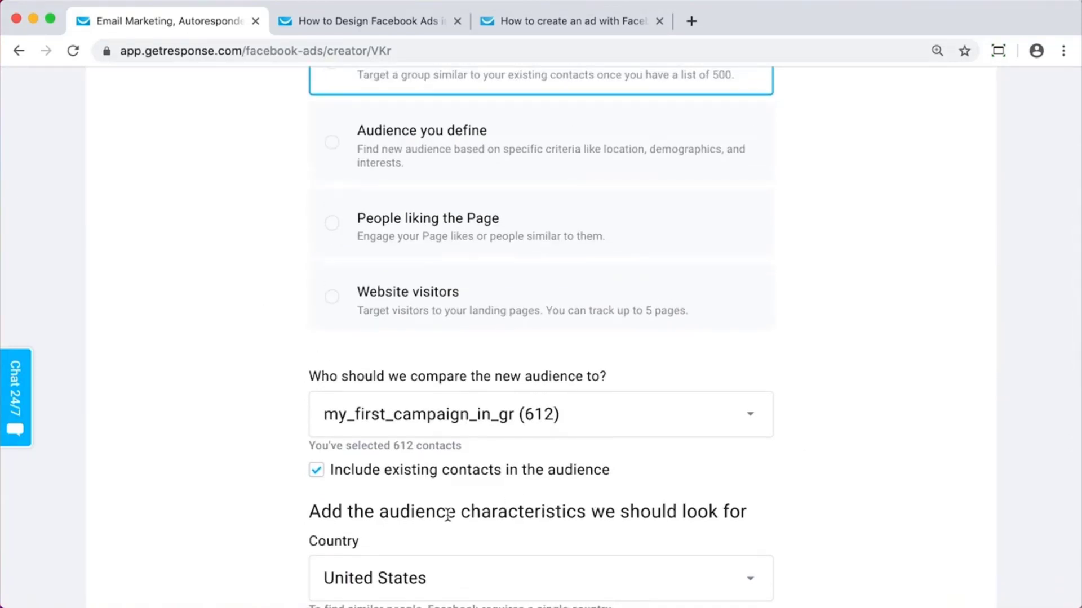
pyautogui.scroll(-2, 886, 479)
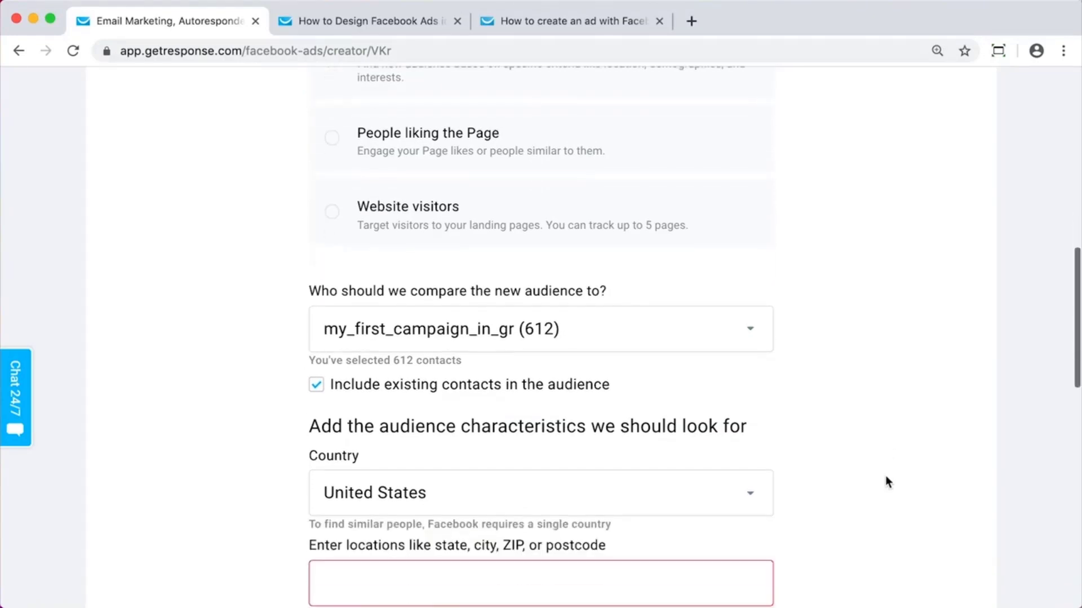
pyautogui.scroll(1, 886, 479)
pyautogui.scroll(2, 886, 479)
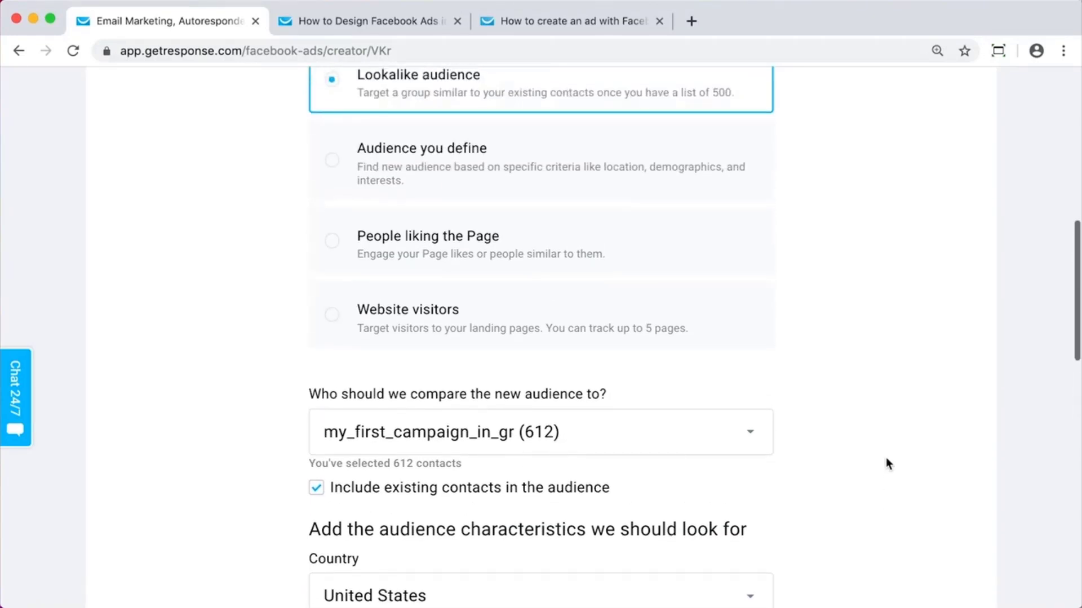
pyautogui.scroll(-3, 886, 464)
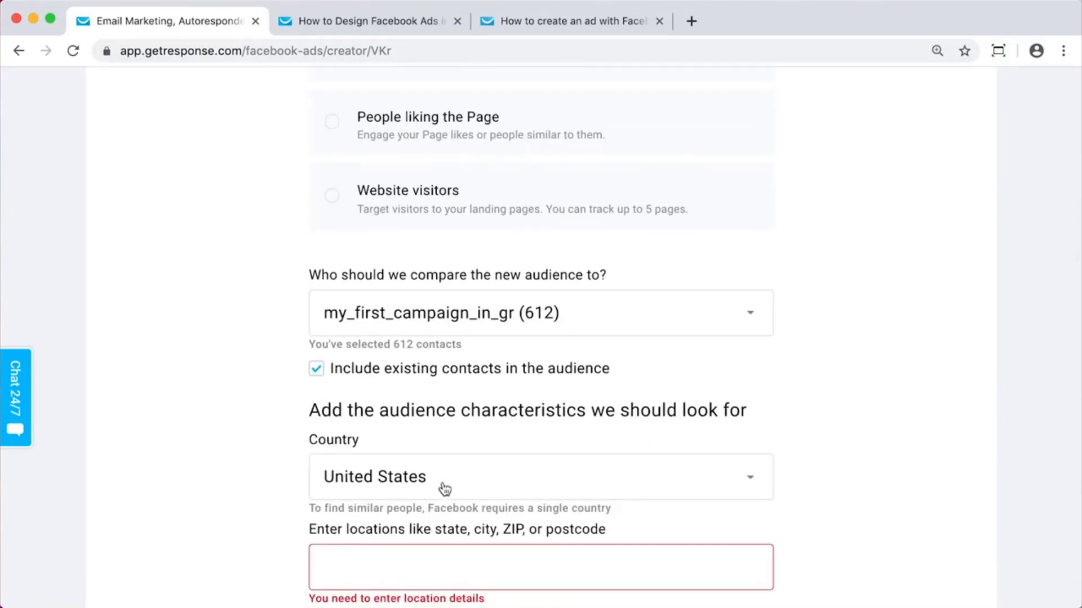
pyautogui.click(372, 485)
pyautogui.click(875, 522)
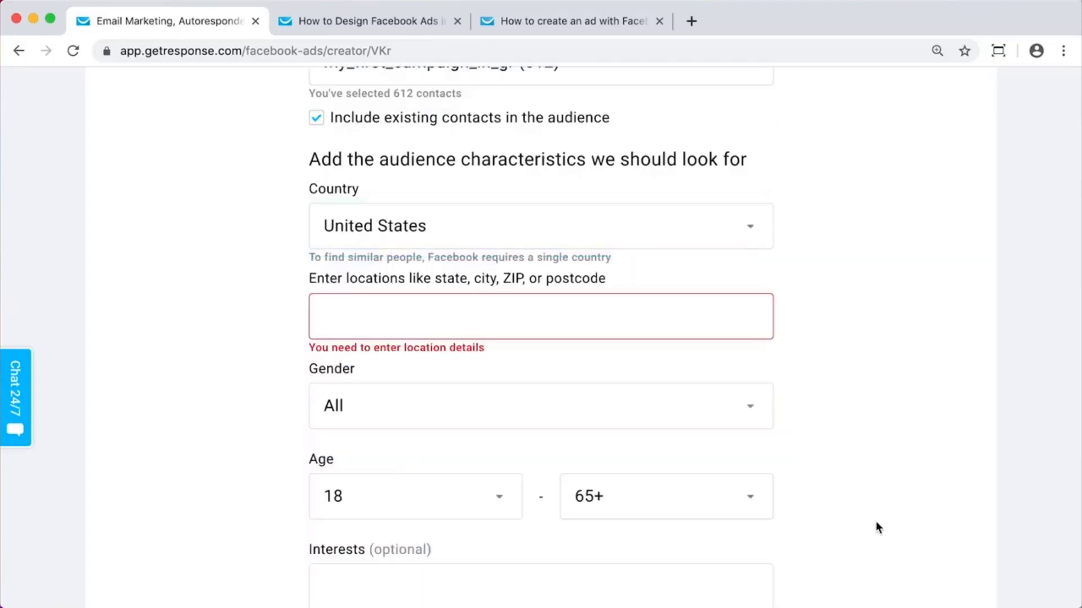
pyautogui.scroll(-3, 873, 520)
pyautogui.click(382, 169)
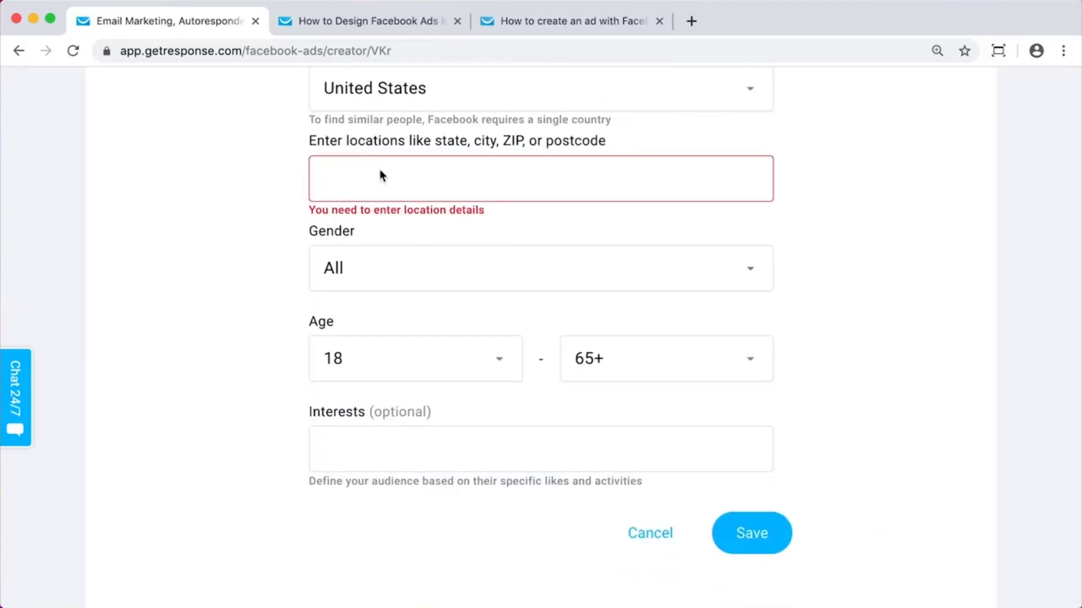
pyautogui.write('California')
pyautogui.click(386, 208)
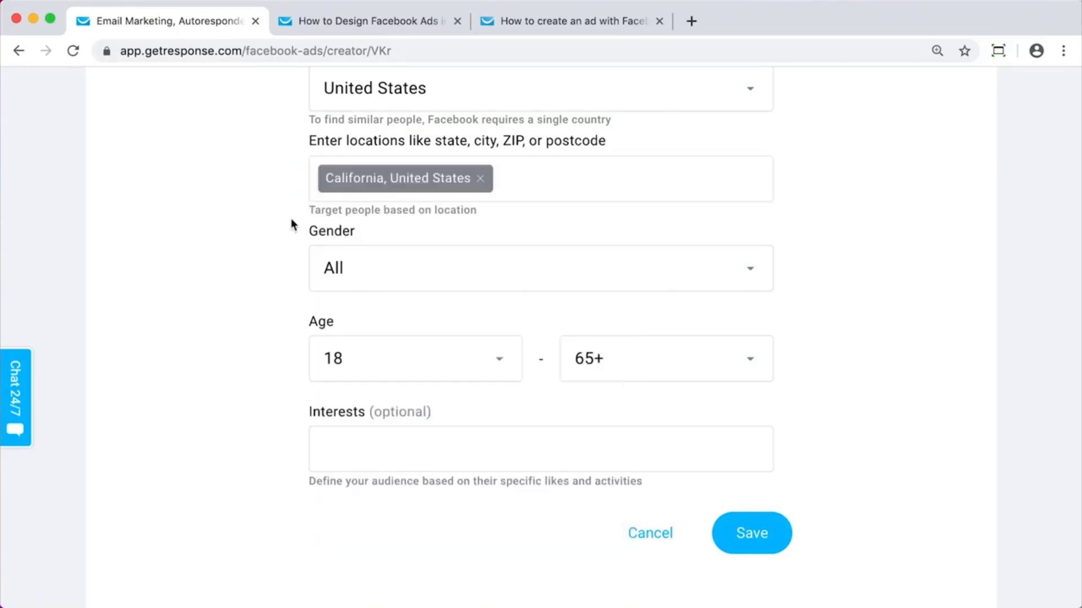
# Step: Check the remaining gender, age and interests settings and save the lookalike audience
pyautogui.scroll(2, 265, 223)
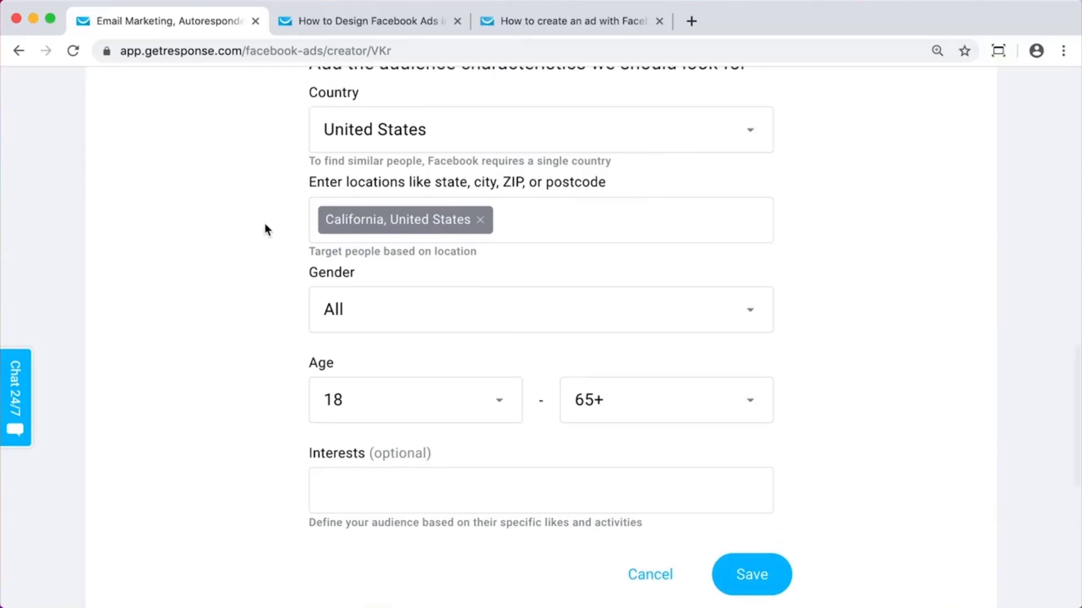
pyautogui.scroll(-3, 502, 391)
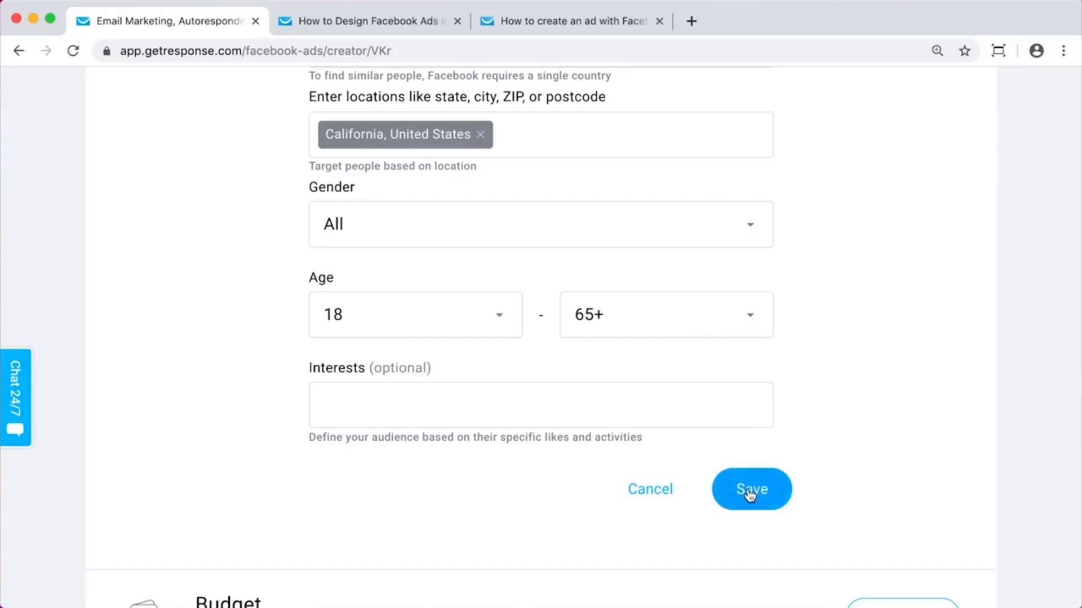
pyautogui.scroll(1, 752, 491)
pyautogui.scroll(3, 752, 510)
pyautogui.scroll(-4, 751, 512)
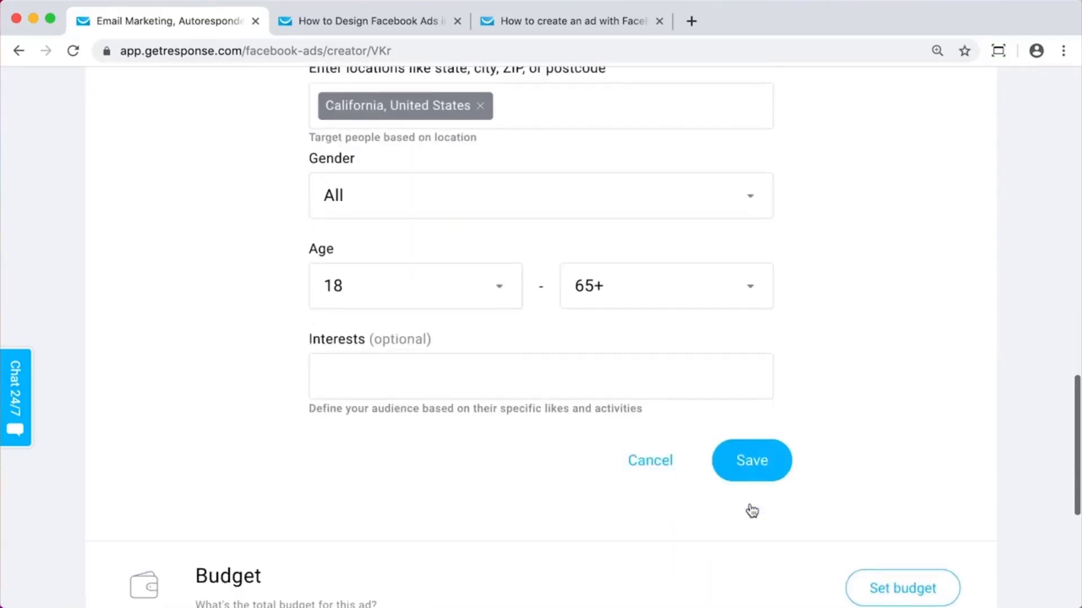
pyautogui.click(765, 473)
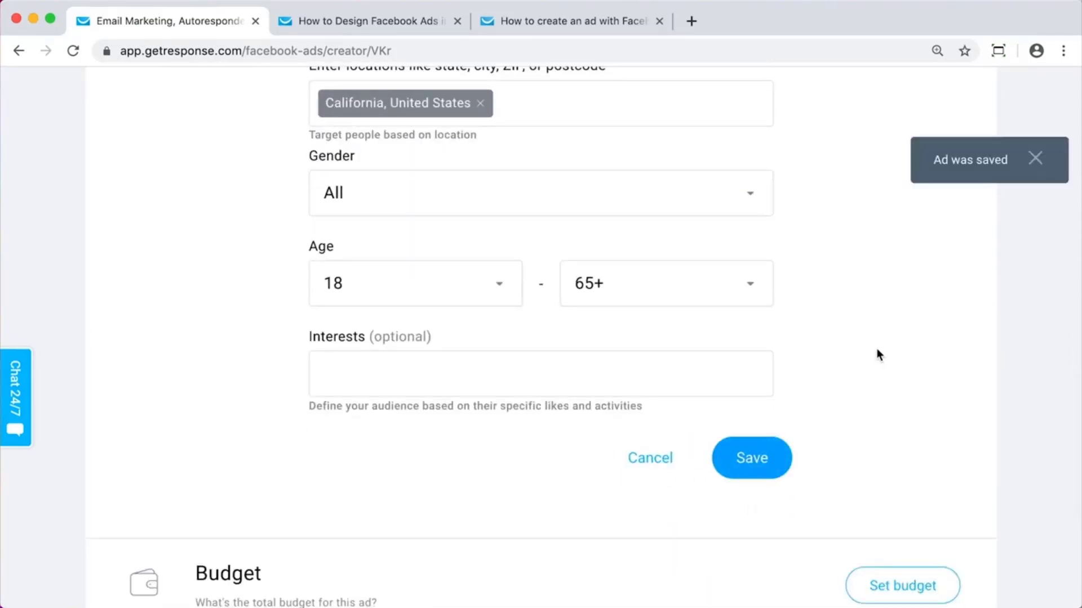
pyautogui.scroll(1, 917, 397)
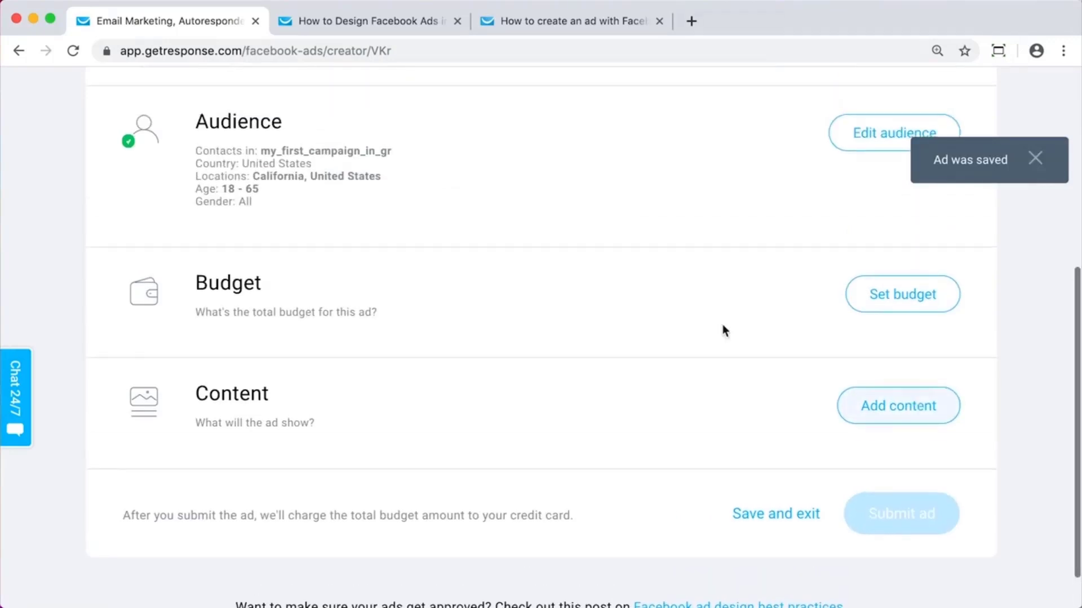
# Step: Set the ad's total budget to $35 with a runtime of One week and save the budget
pyautogui.scroll(-1, 354, 386)
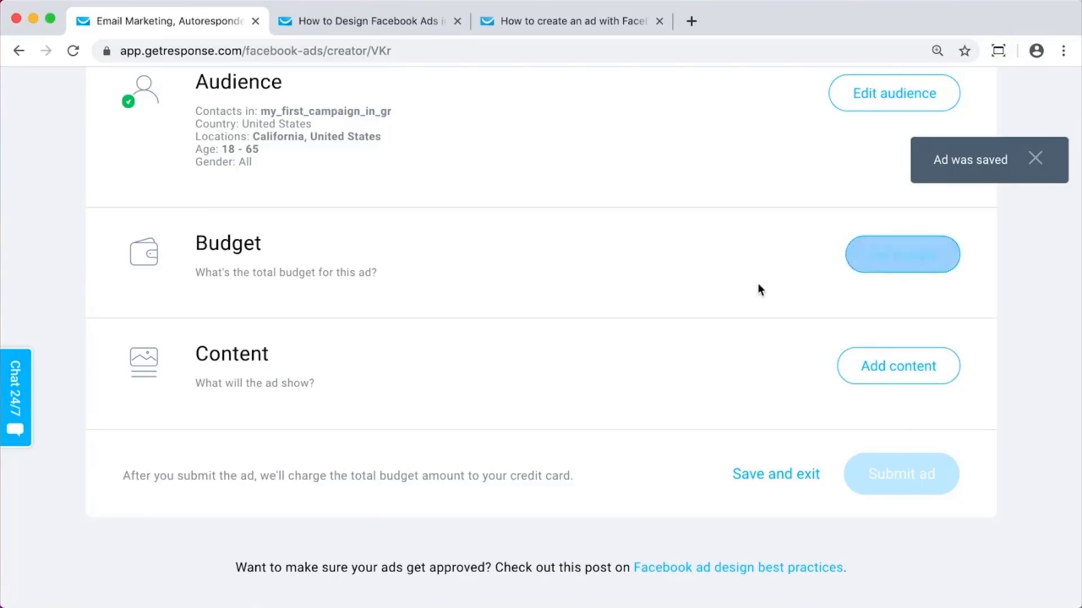
pyautogui.scroll(7, 758, 287)
pyautogui.scroll(-7, 746, 290)
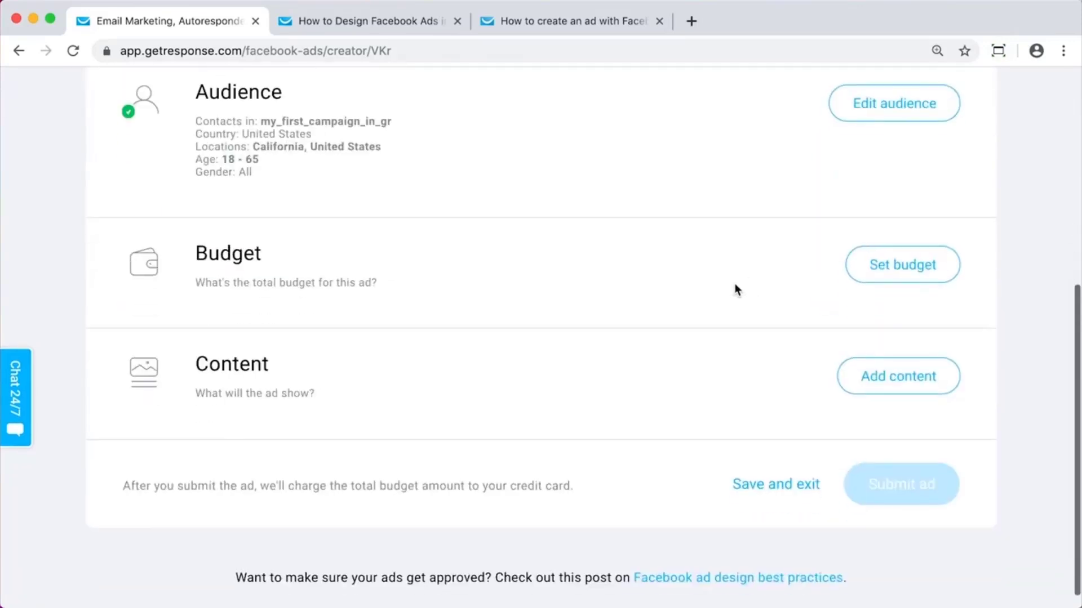
pyautogui.click(898, 278)
pyautogui.scroll(-1, 794, 303)
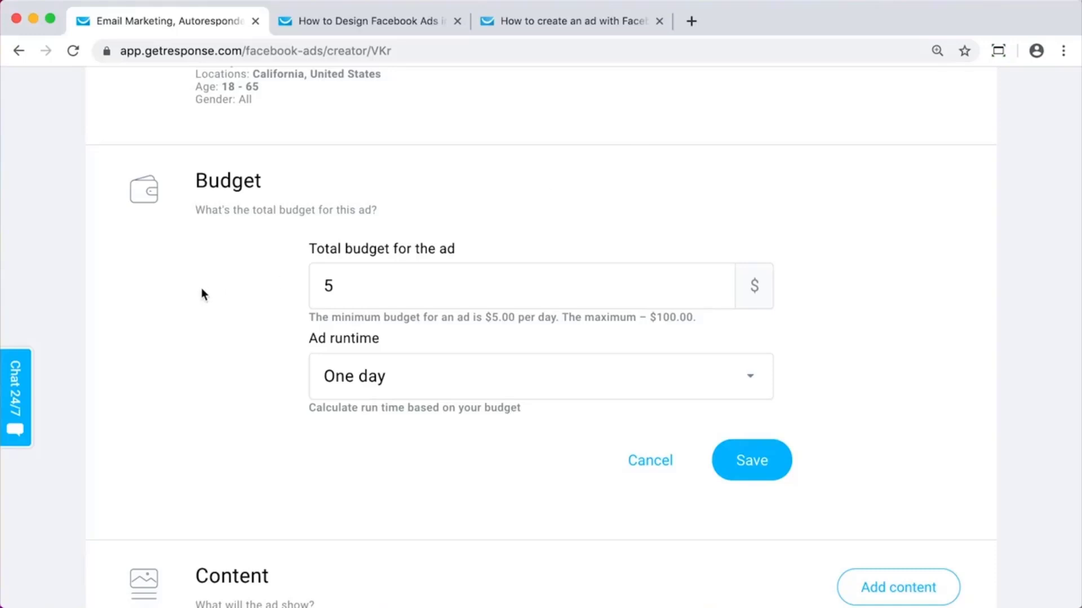
pyautogui.click(401, 288)
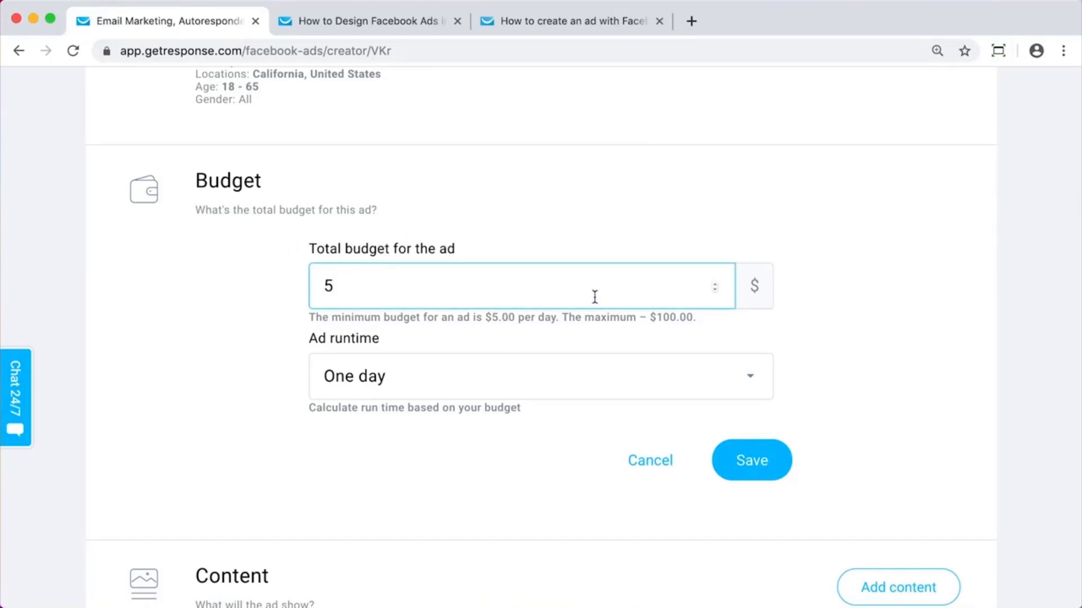
pyautogui.click(475, 388)
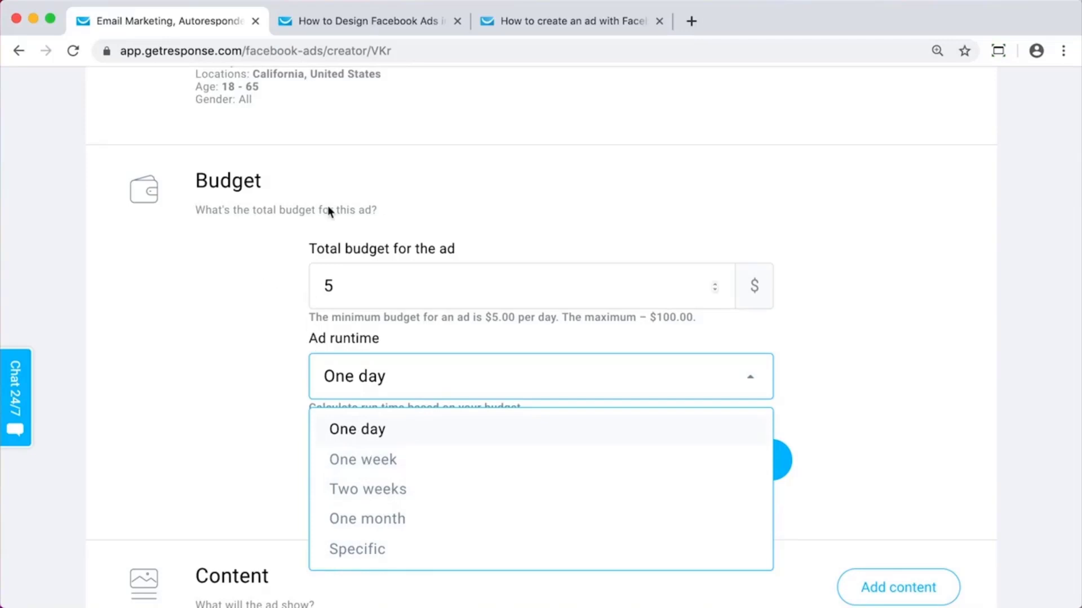
pyautogui.click(349, 21)
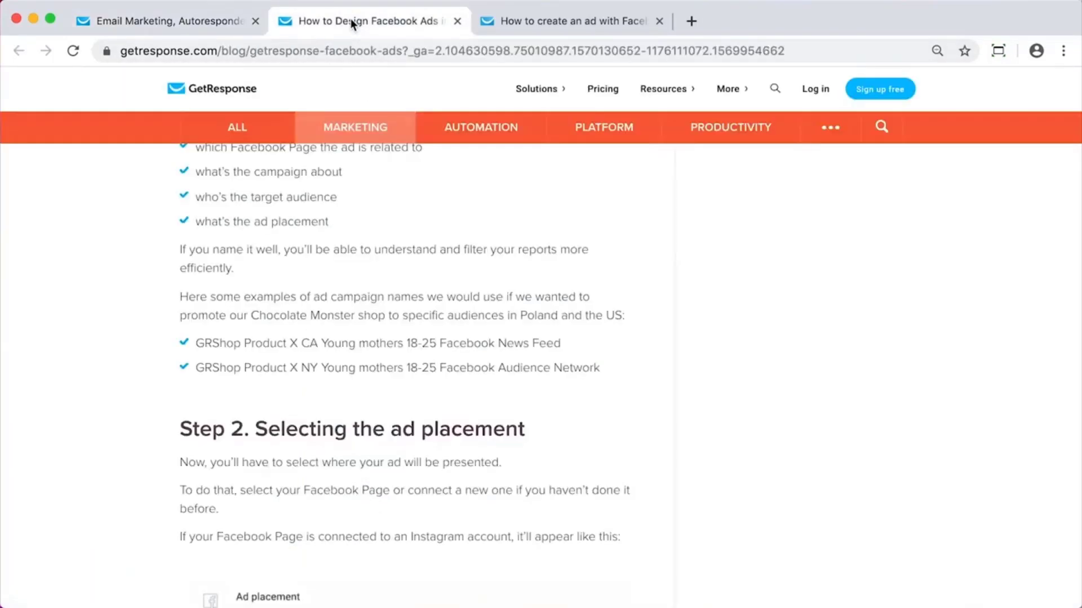
pyautogui.click(214, 21)
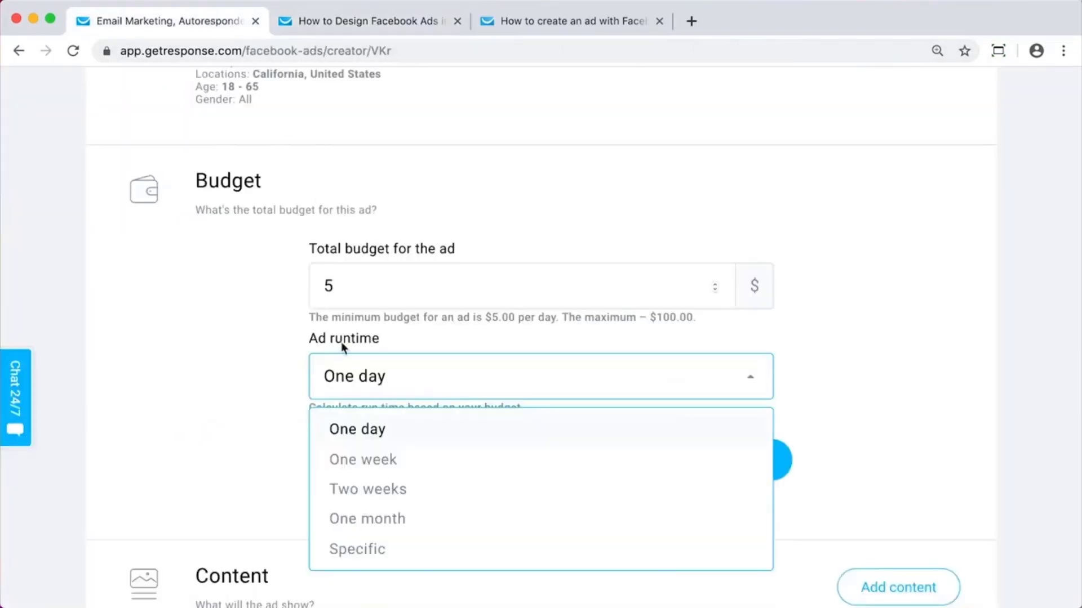
pyautogui.click(387, 471)
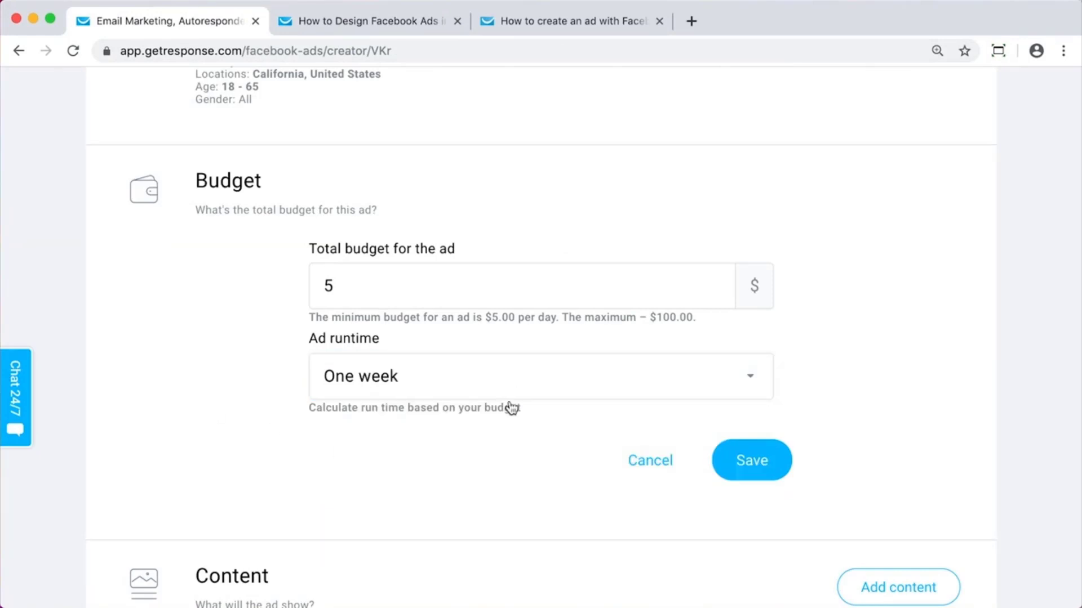
pyautogui.click(754, 472)
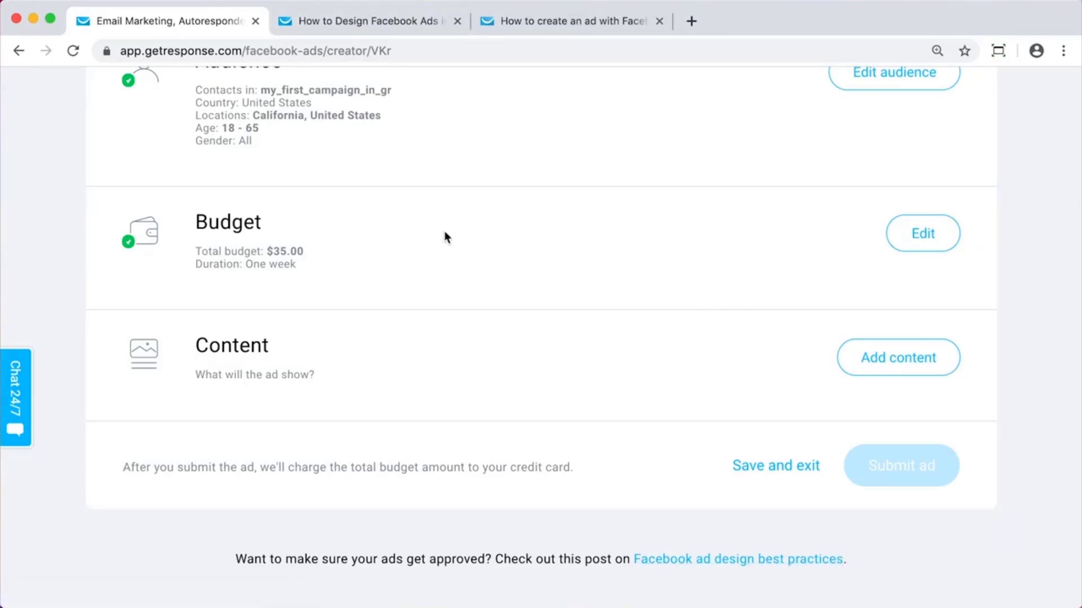
# Step: Open the ad's content form and look over its message, image, link, headline, button type and description fields
pyautogui.click(888, 367)
pyautogui.scroll(-4, 713, 270)
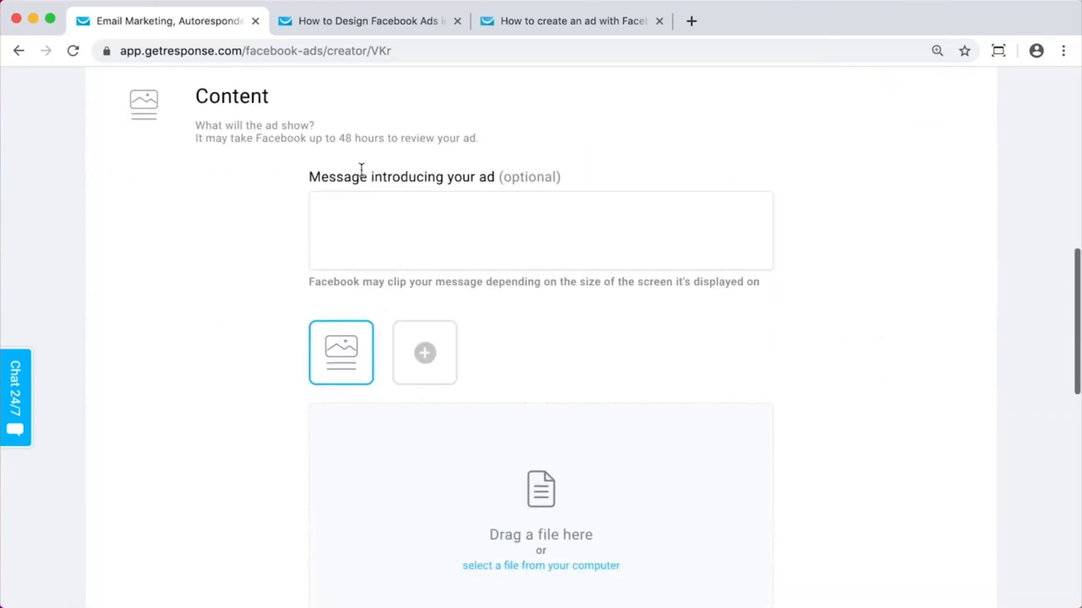
pyautogui.scroll(-6, 616, 346)
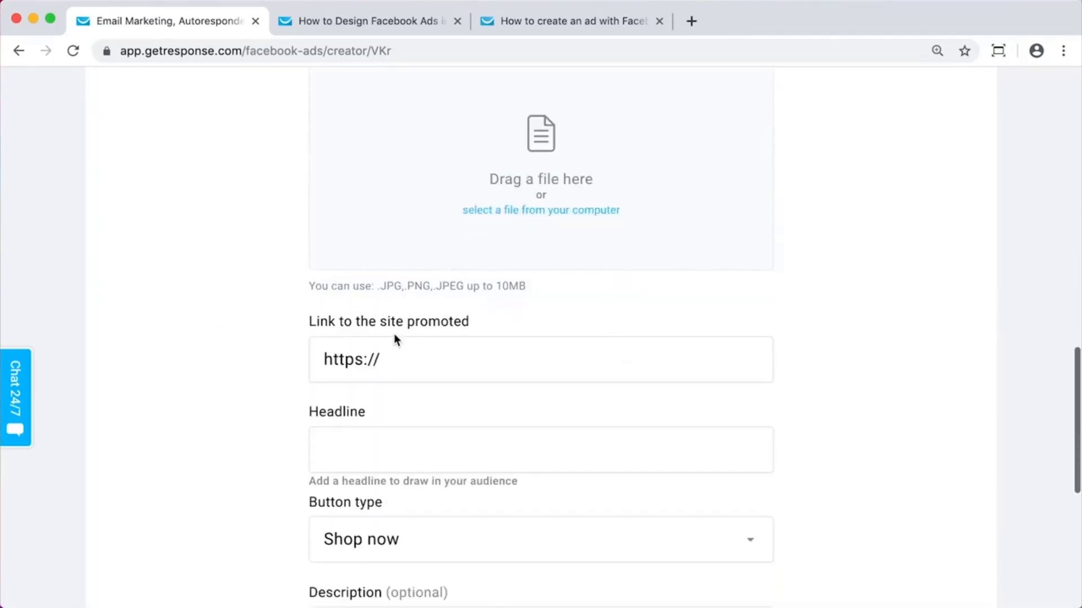
pyautogui.scroll(-3, 382, 484)
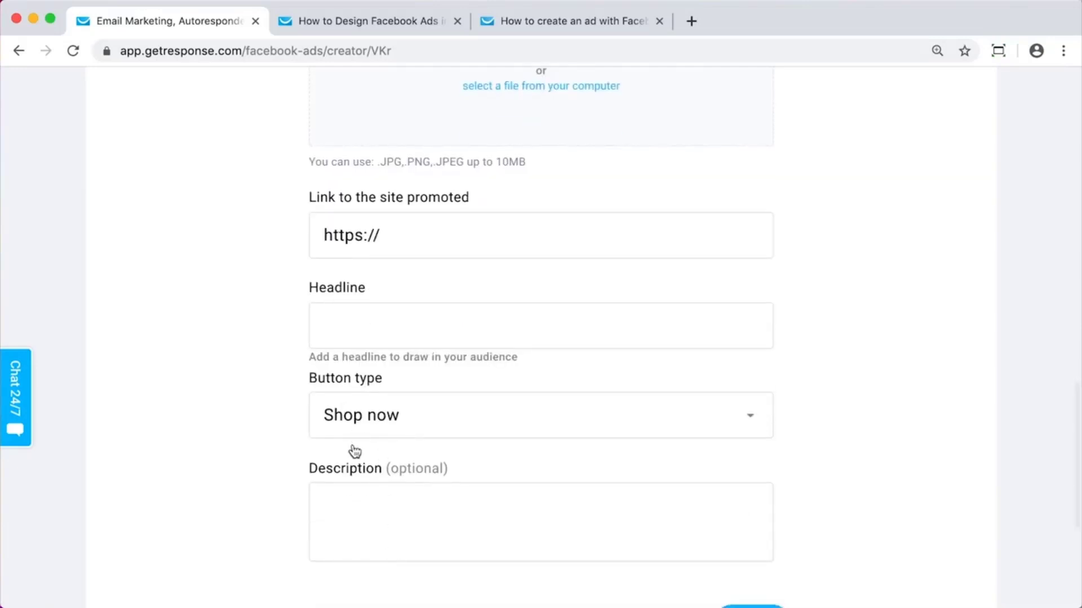
pyautogui.scroll(-3, 338, 507)
pyautogui.scroll(6, 323, 570)
# Step: Switch to the Facebook Ads design blog article and examine the labelled sample ad under "Step 5. Add your content"
pyautogui.click(366, 22)
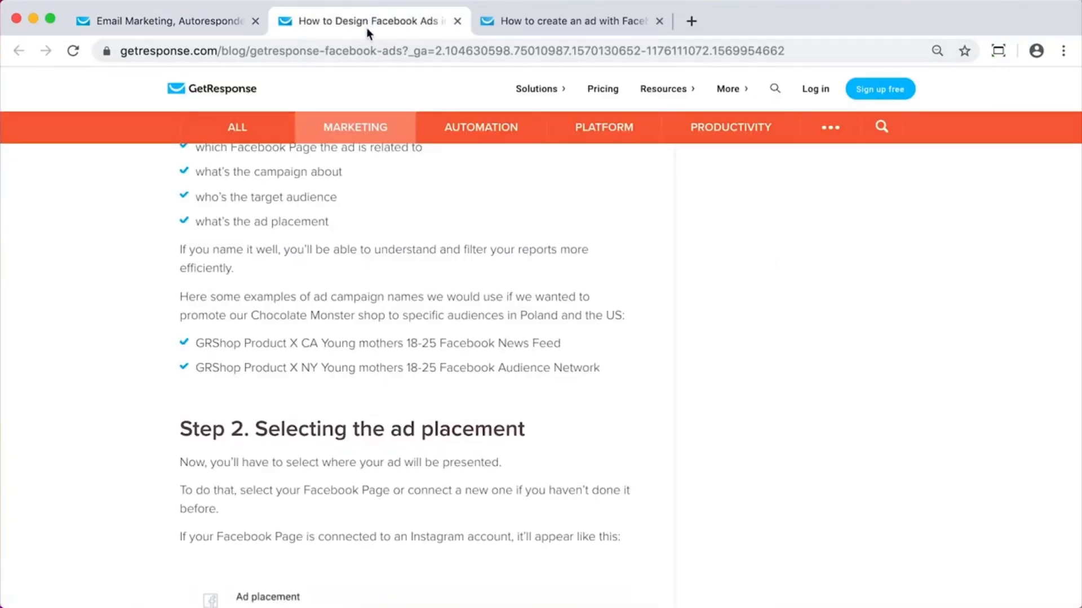
pyautogui.scroll(-10, 307, 404)
pyautogui.scroll(10, 307, 405)
pyautogui.scroll(-20, 307, 404)
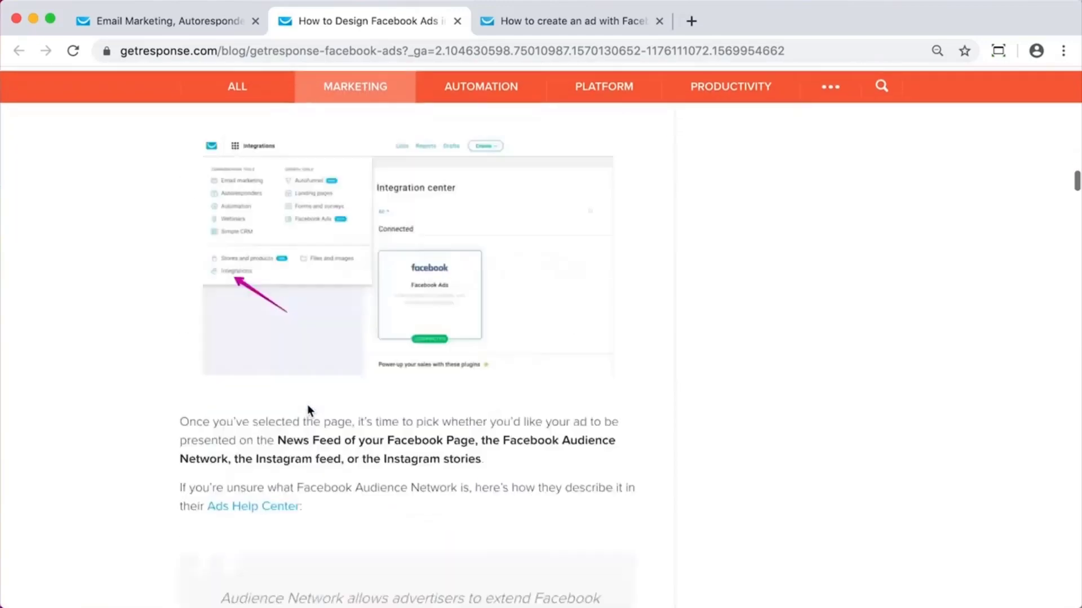
pyautogui.scroll(-20, 307, 405)
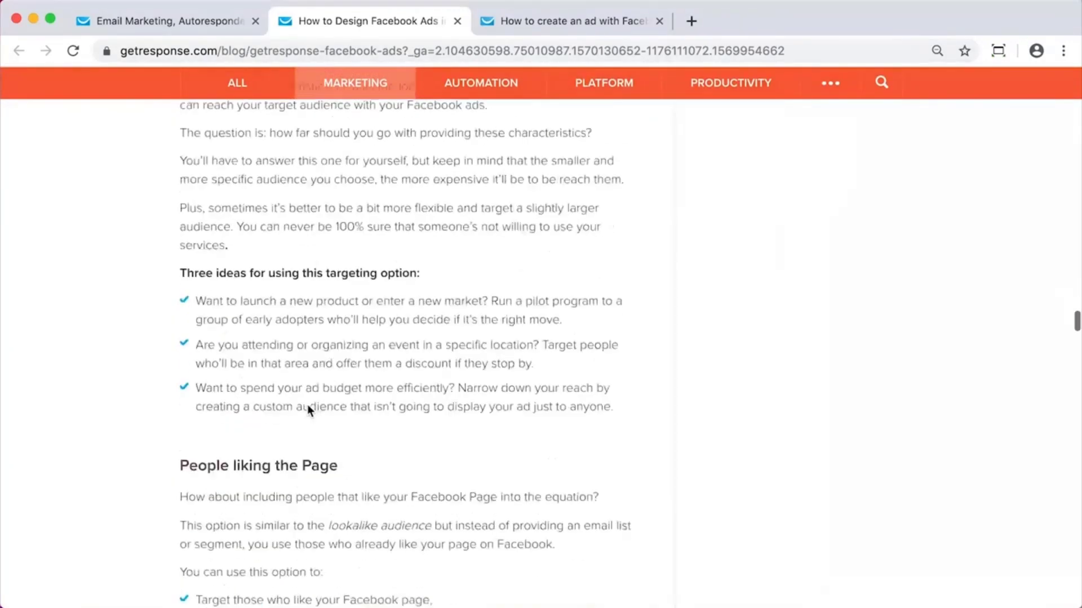
pyautogui.scroll(-20, 306, 405)
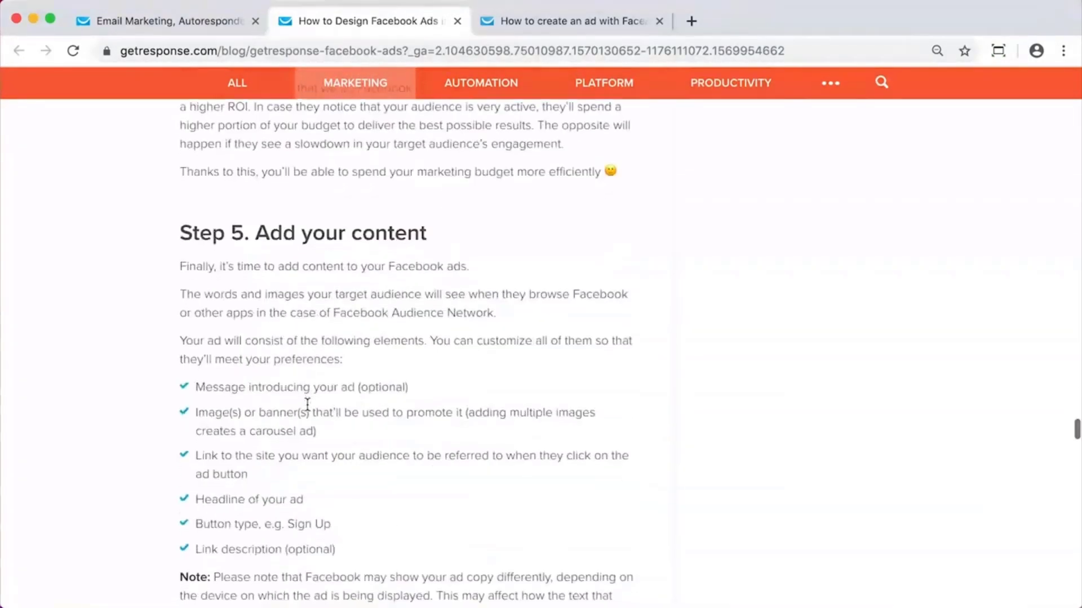
pyautogui.scroll(-2, 306, 404)
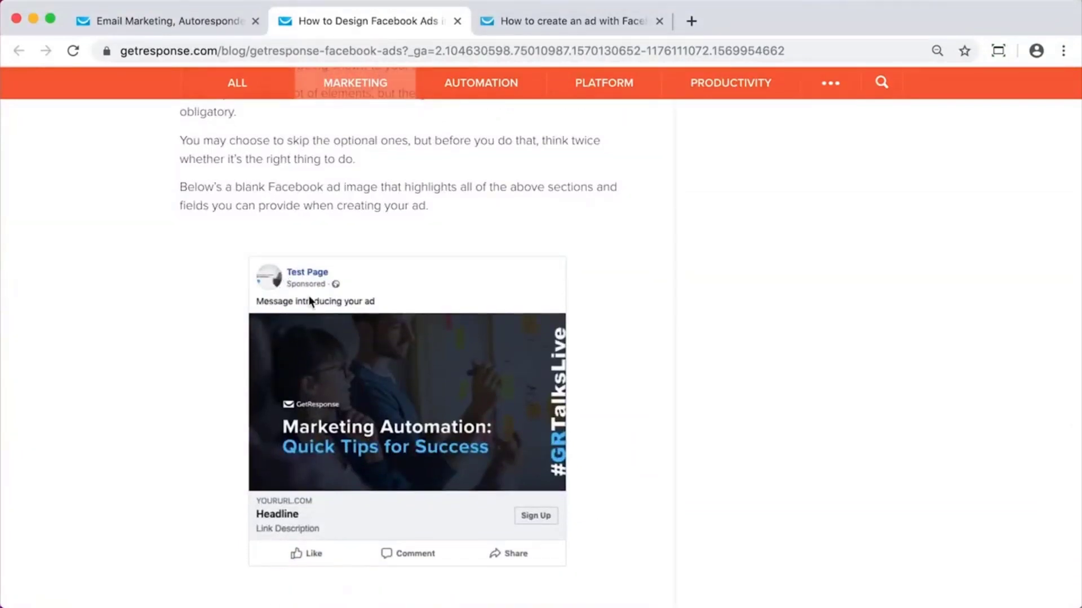
pyautogui.scroll(-4, 363, 319)
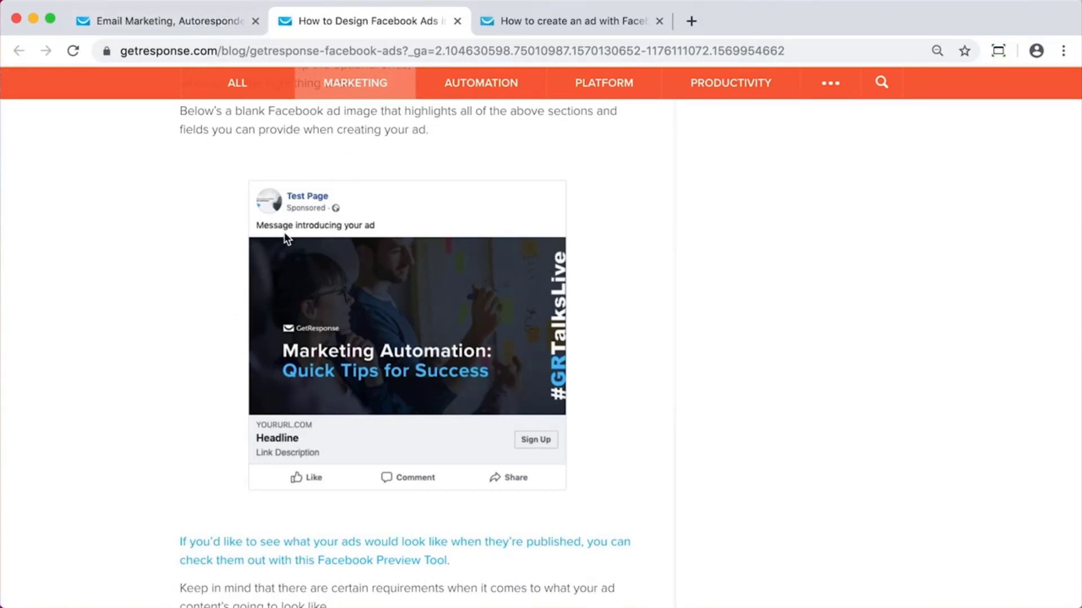
# Step: Return to the ad creator and enter the introductory message "Sign up to get some SERIOUS savings this Black Friday!"
pyautogui.click(143, 28)
pyautogui.scroll(6, 118, 324)
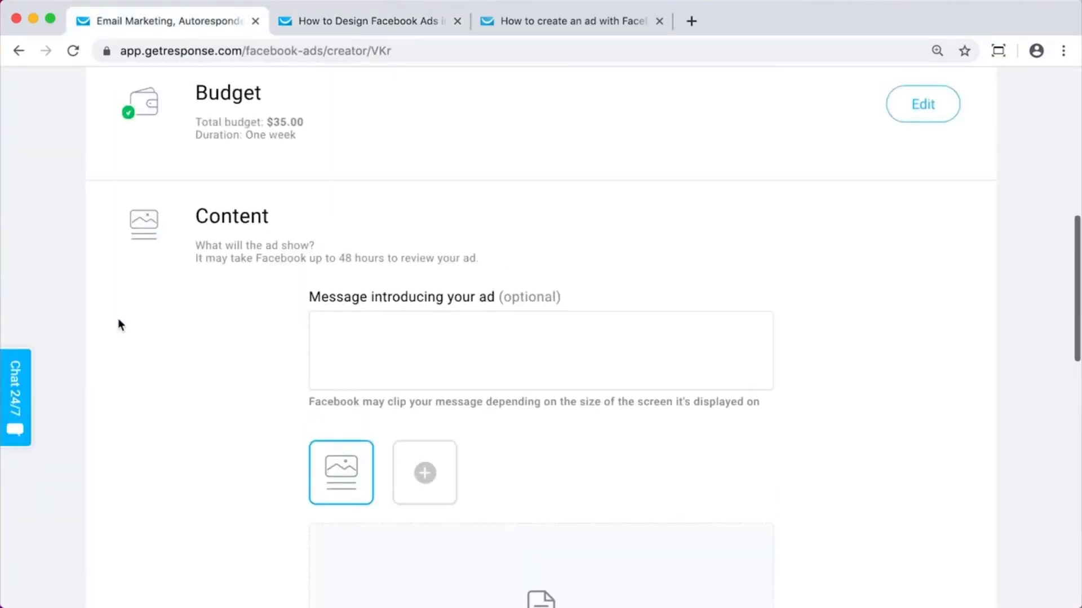
pyautogui.scroll(-1, 118, 324)
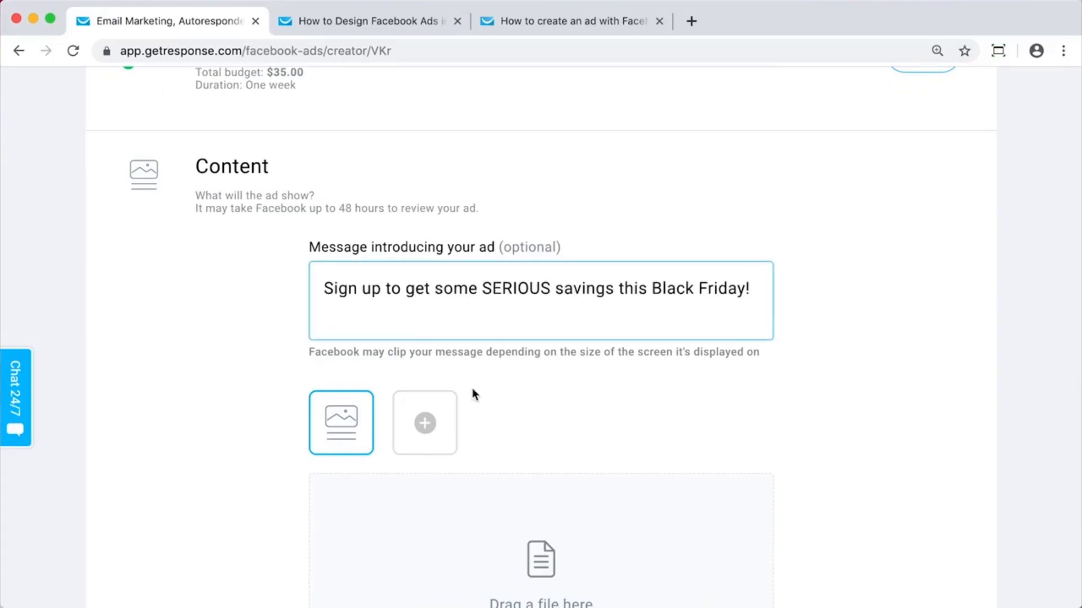
# Step: Add the headphones image from the Desktop folder as the ad's picture
pyautogui.scroll(-3, 473, 394)
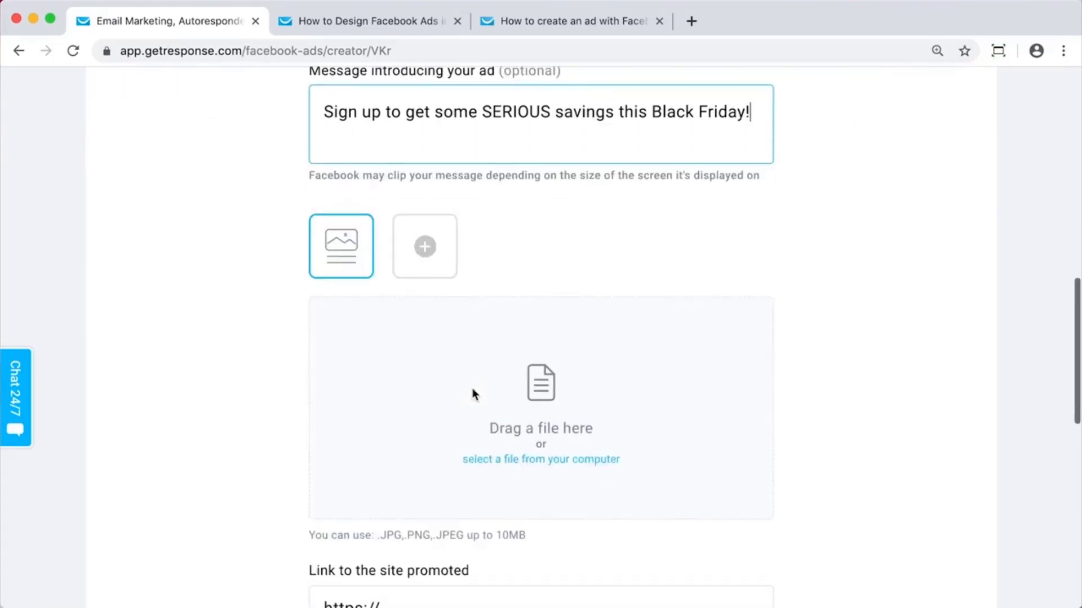
pyautogui.click(609, 458)
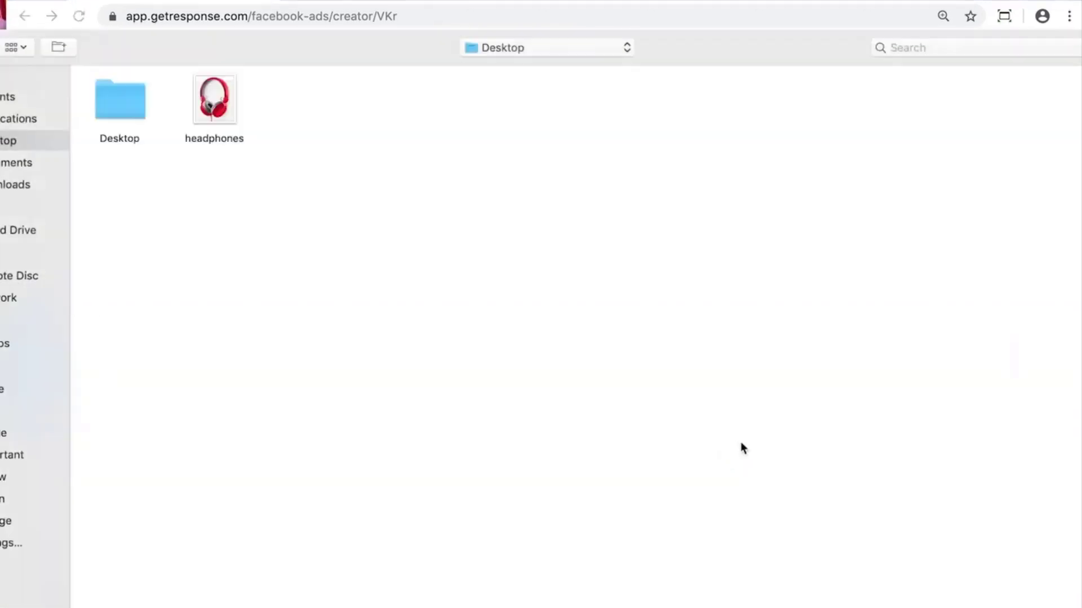
pyautogui.click(226, 102)
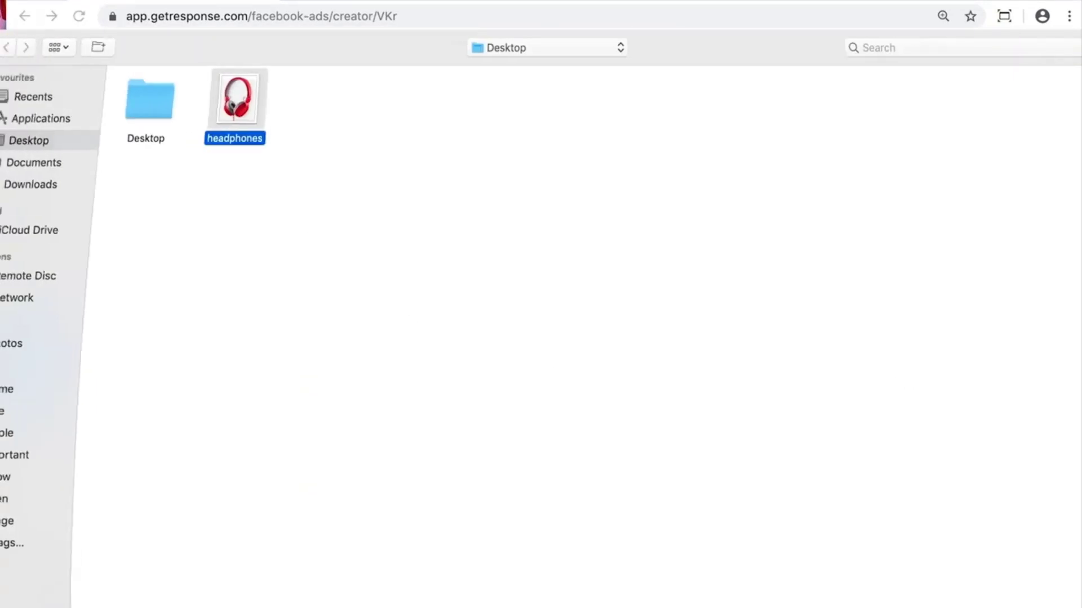
pyautogui.press('Return')
pyautogui.scroll(-5, 776, 430)
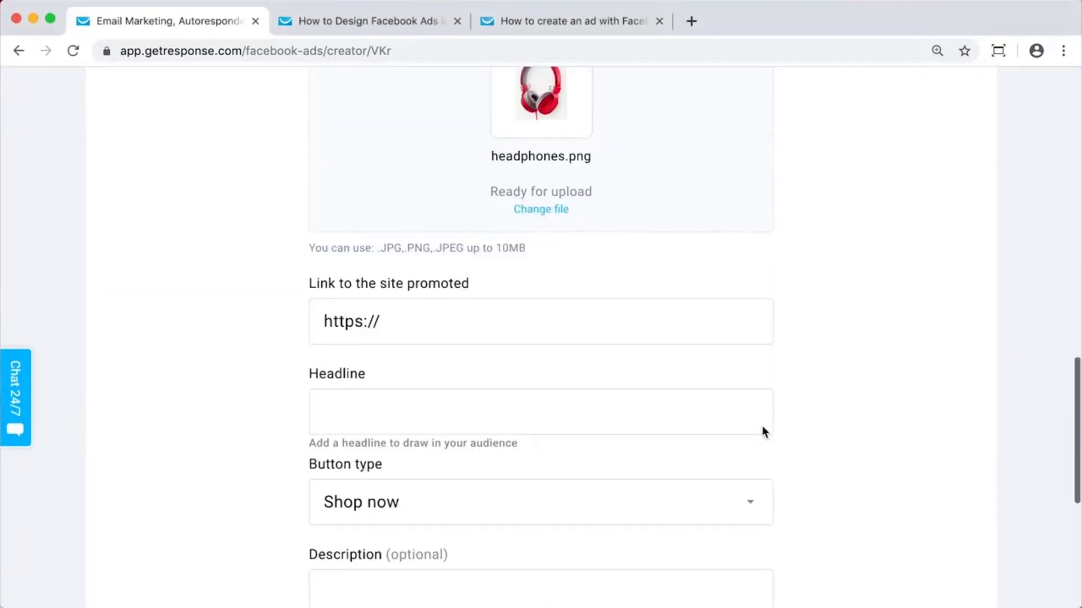
pyautogui.click(534, 288)
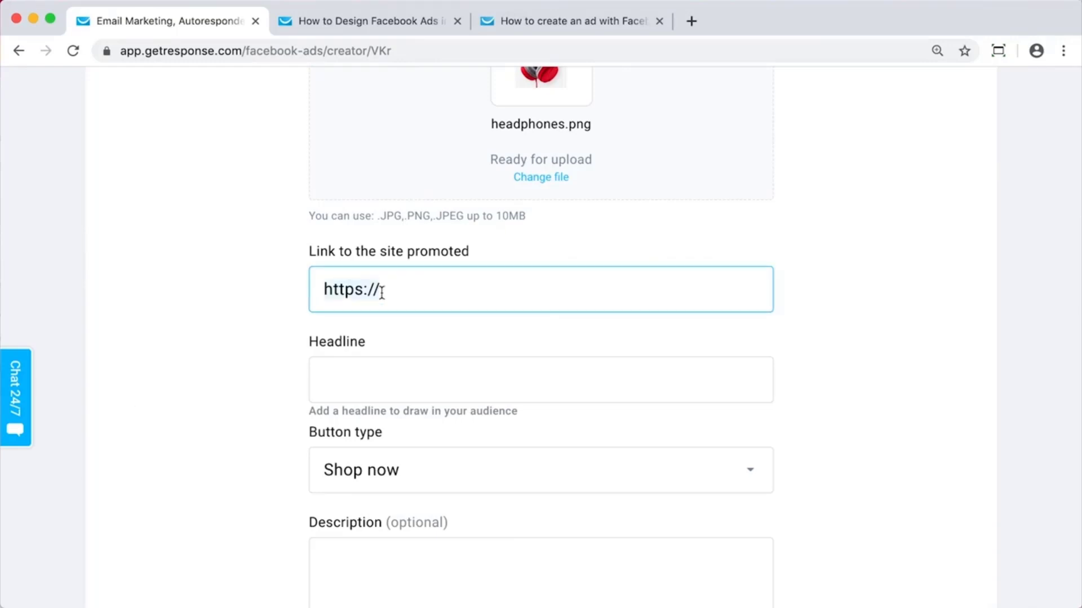
pyautogui.write('black-friday-deals.gr8.com/')
pyautogui.click(386, 364)
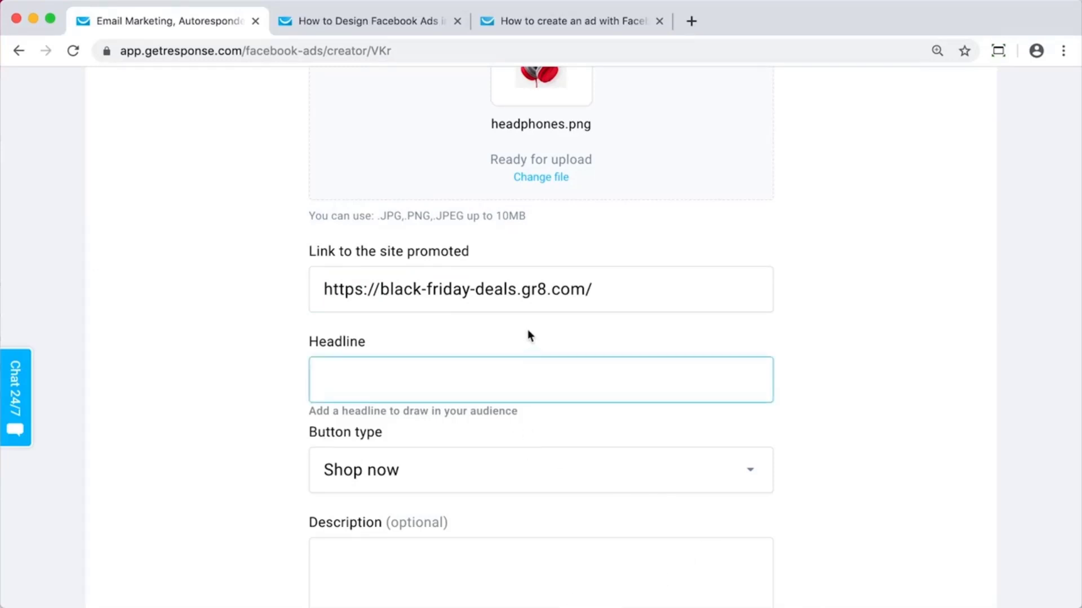
pyautogui.write('SIGN UP TO SAVE BIG')
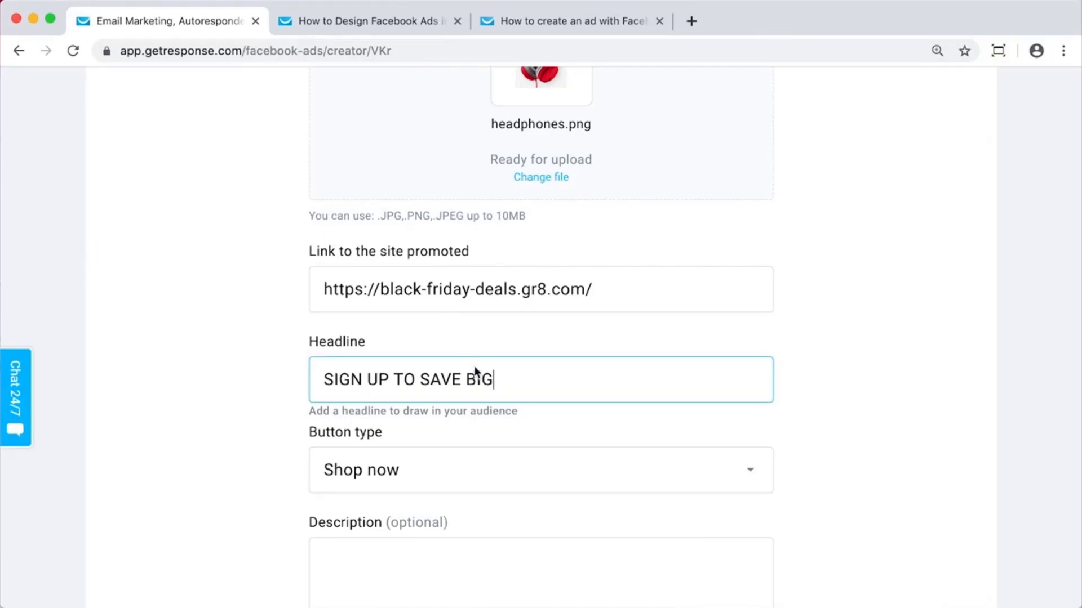
# Step: Change the ad's button type to Sign up
pyautogui.scroll(-3, 476, 374)
pyautogui.click(426, 359)
pyautogui.scroll(-2, 426, 358)
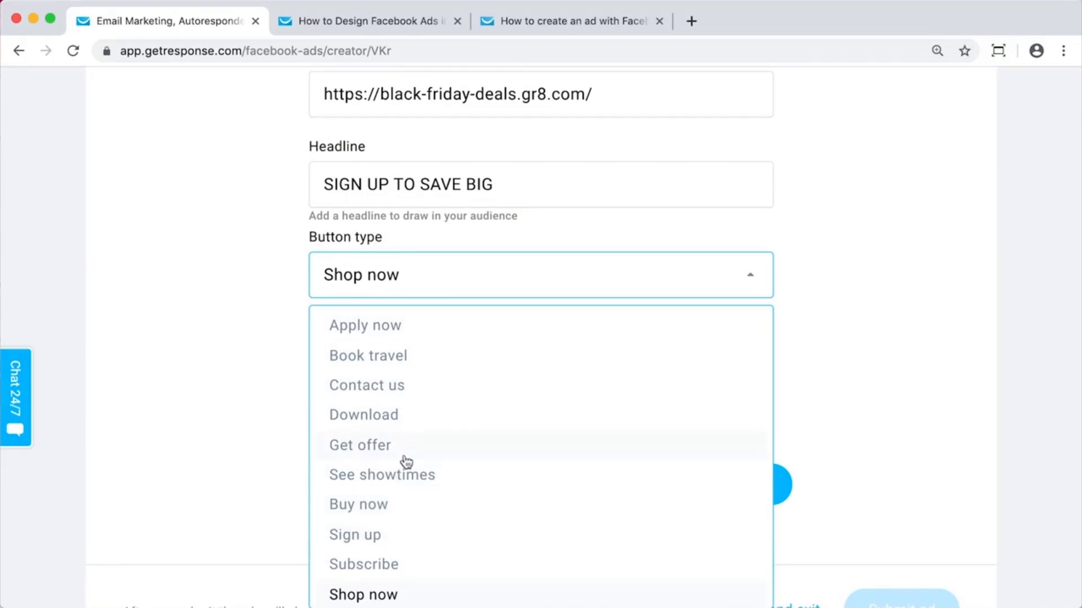
pyautogui.scroll(-1, 467, 428)
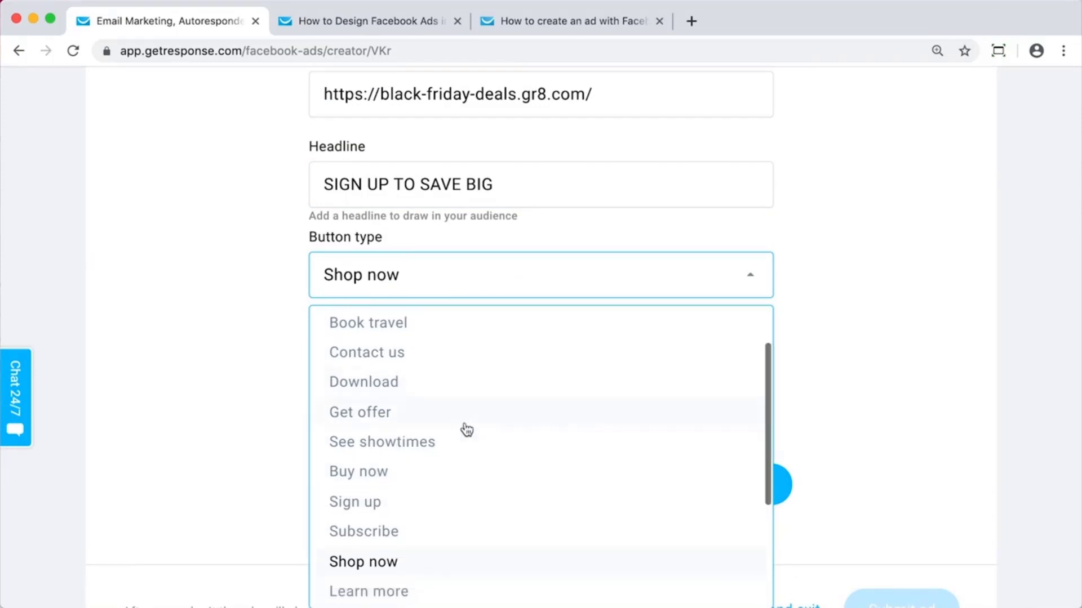
pyautogui.click(388, 504)
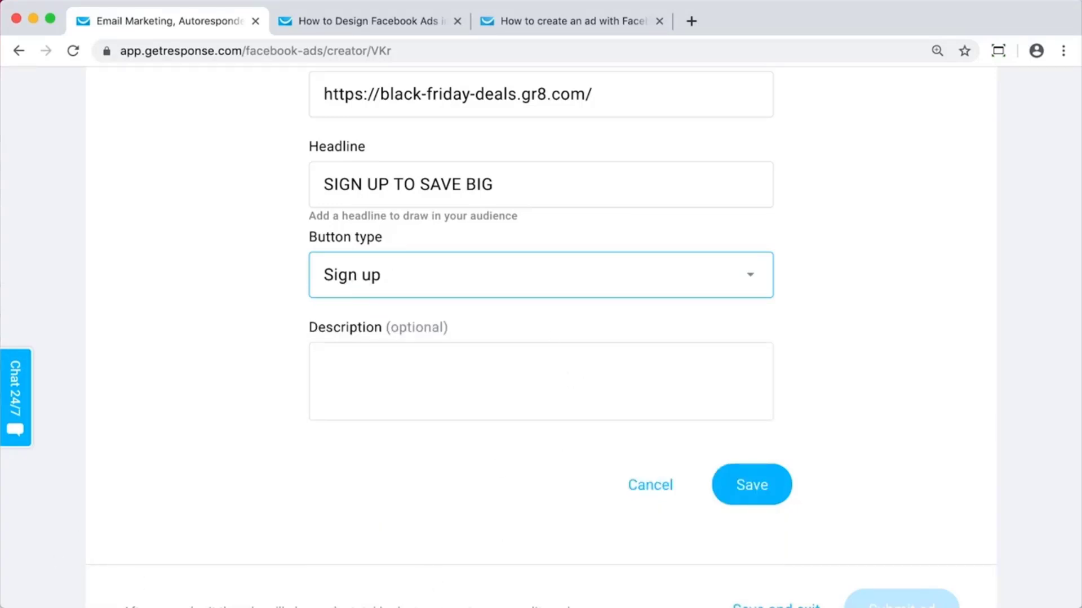
# Step: Enter the description "Join our waitlist to be the first in line for our Black Friday savings!" and save the ad content
pyautogui.click(446, 387)
pyautogui.write('Join our waitlist to be the first in line for our Black Friday savings!')
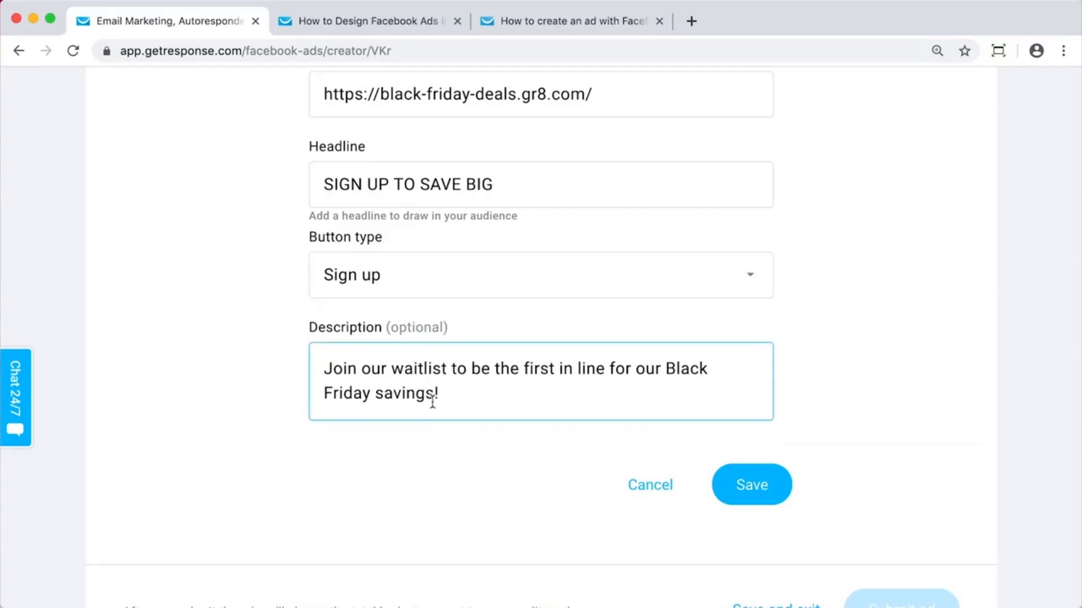
pyautogui.click(768, 486)
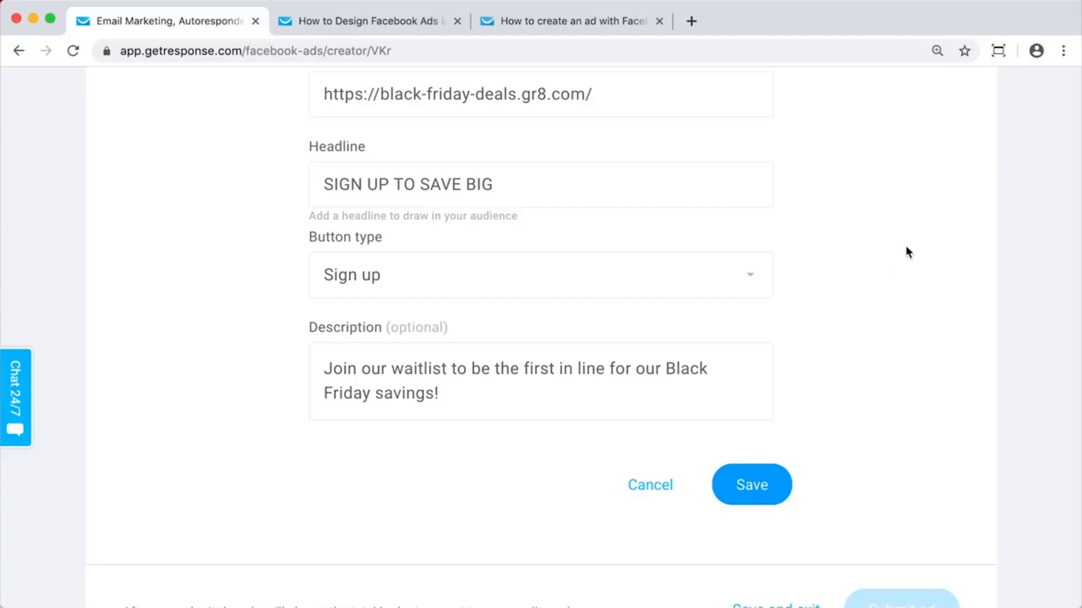
# Step: Review the Facebook desktop preview of the ad, checking its message, image, headline, button and description
pyautogui.scroll(2, 857, 362)
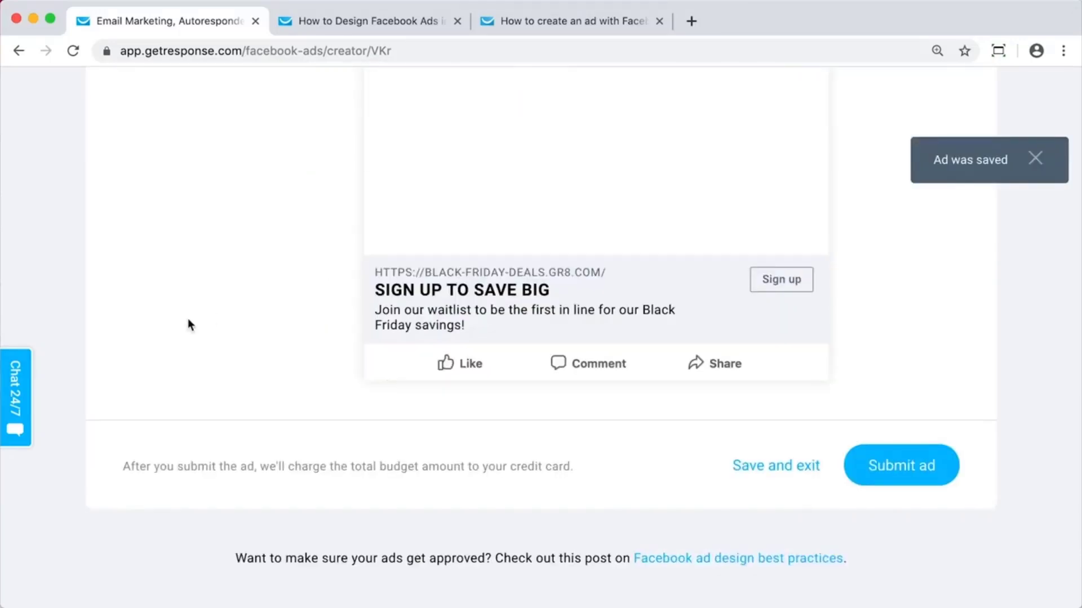
pyautogui.scroll(5, 188, 325)
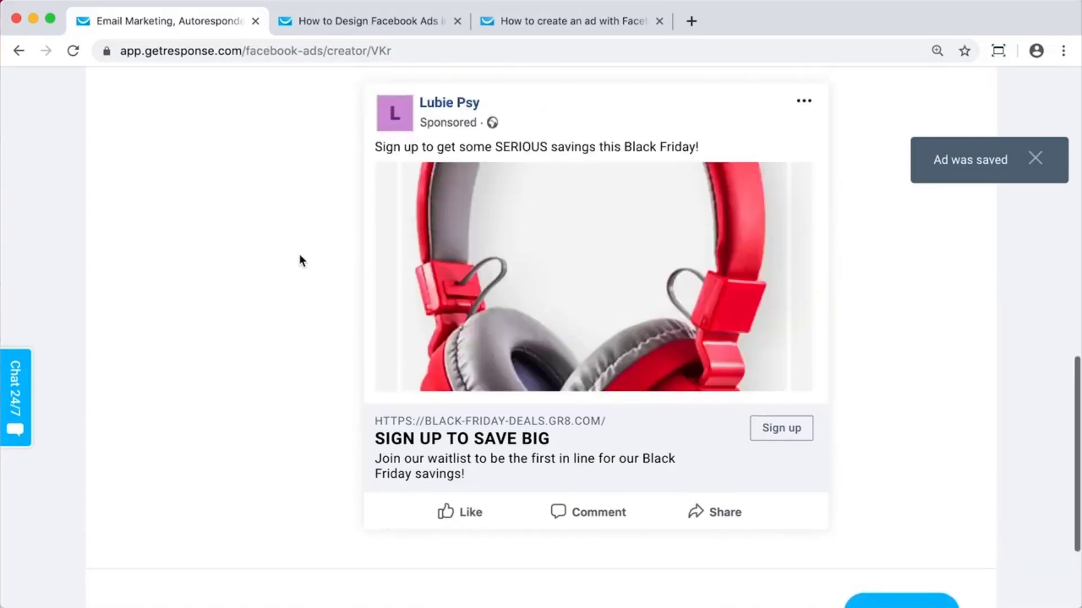
pyautogui.scroll(3, 299, 254)
pyautogui.scroll(-2, 299, 254)
pyautogui.scroll(1, 299, 255)
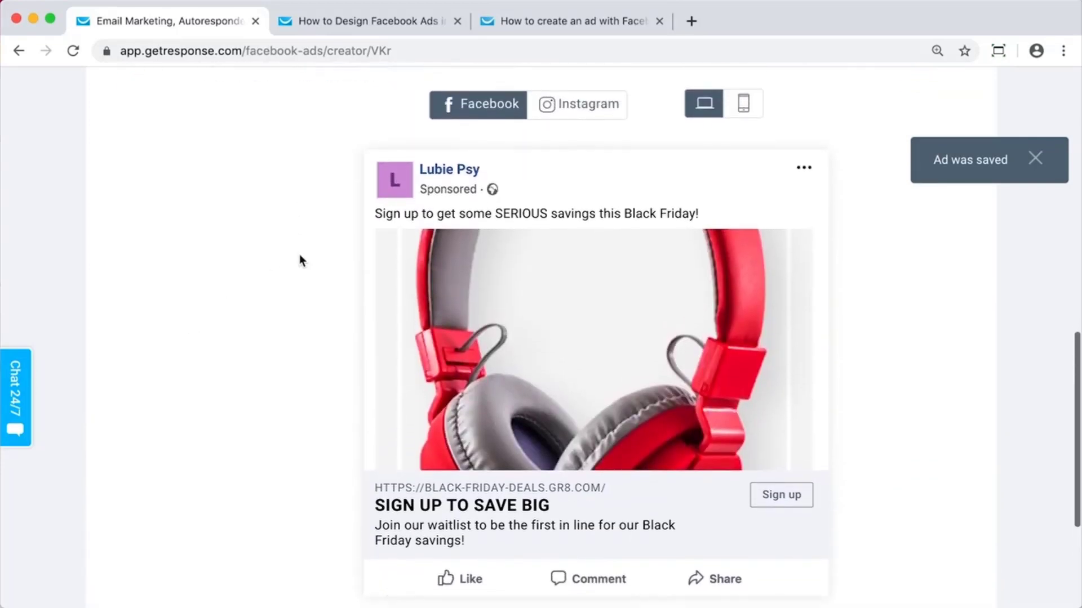
# Step: Preview the ad as an Instagram post, checking its image, button and message
pyautogui.click(609, 119)
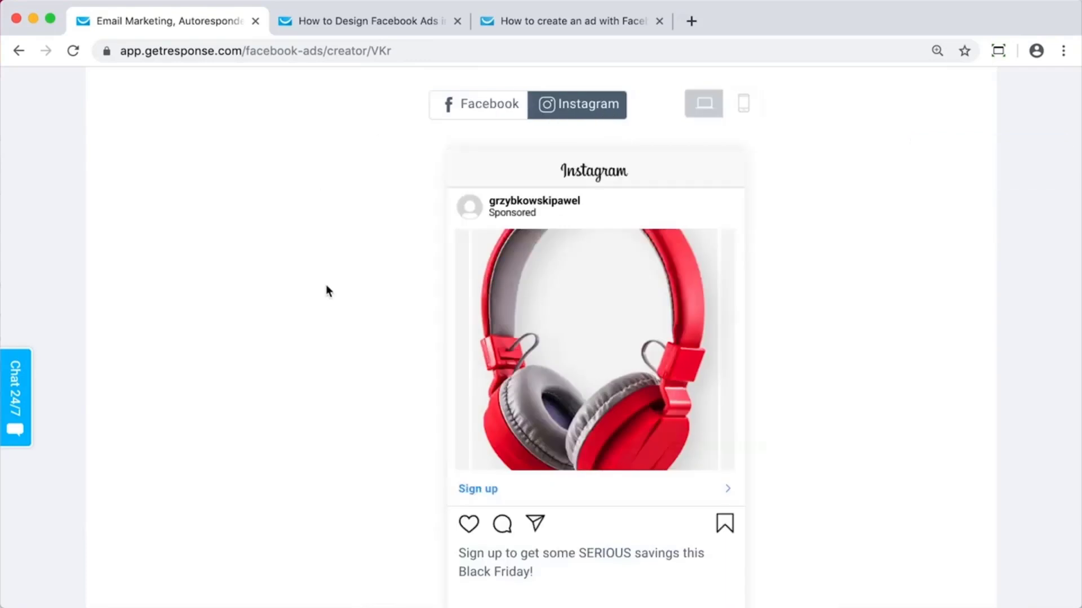
pyautogui.scroll(-3, 526, 414)
pyautogui.scroll(1, 528, 420)
pyautogui.scroll(3, 528, 419)
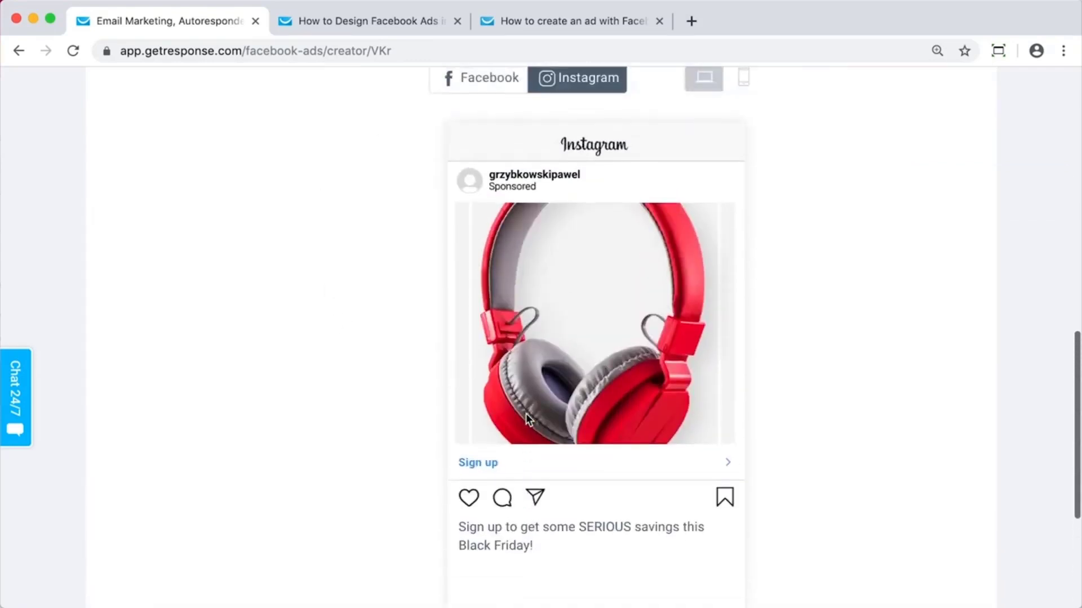
# Step: Compare the ad's Facebook preview on mobile and on desktop
pyautogui.click(484, 79)
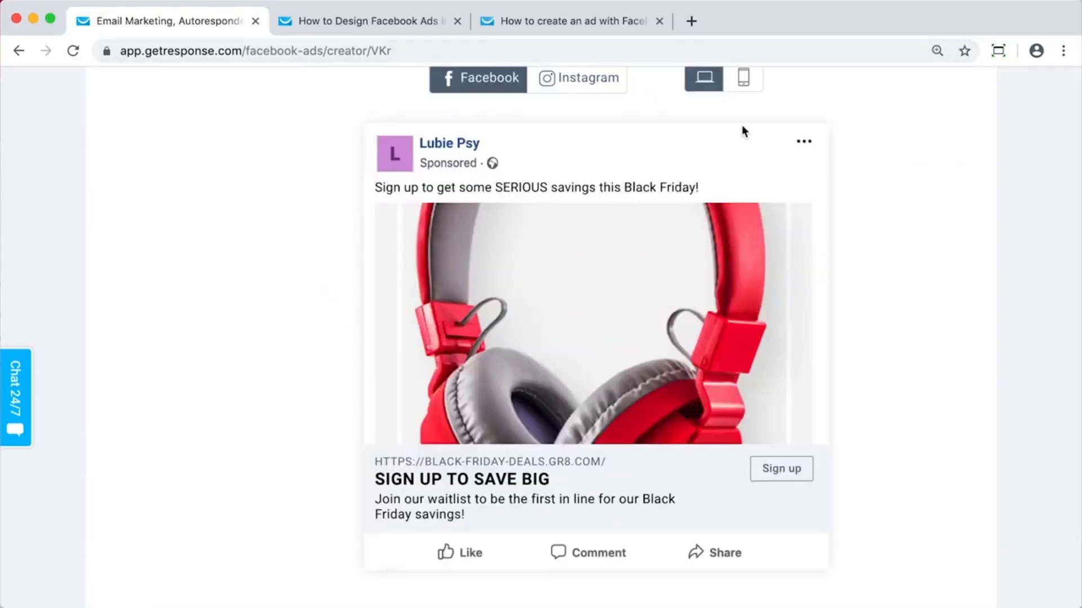
pyautogui.click(744, 82)
pyautogui.scroll(2, 513, 300)
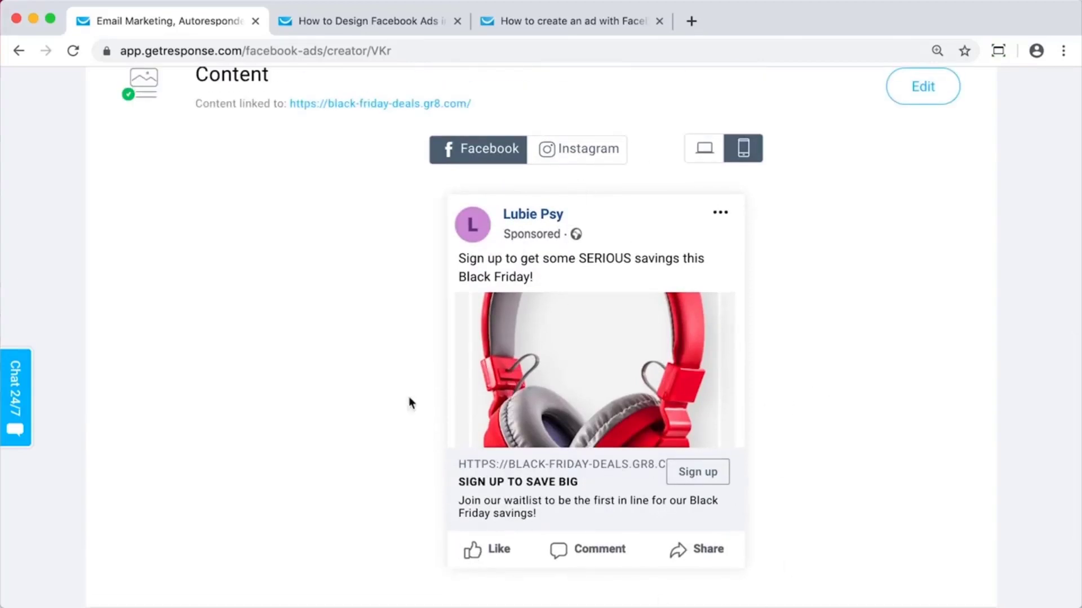
pyautogui.click(711, 151)
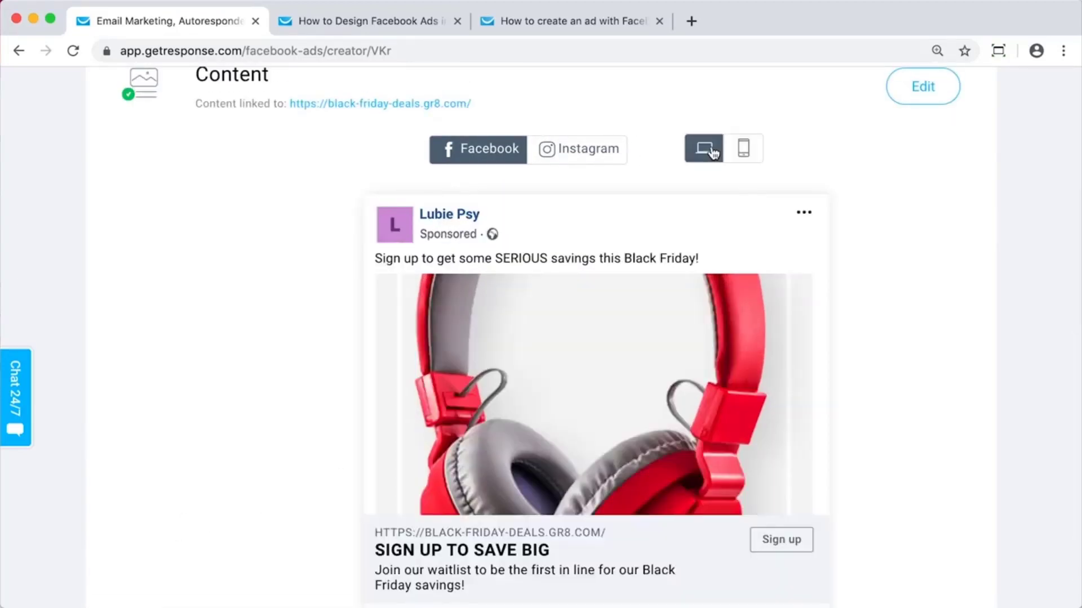
pyautogui.scroll(-2, 556, 356)
pyautogui.scroll(4, 557, 356)
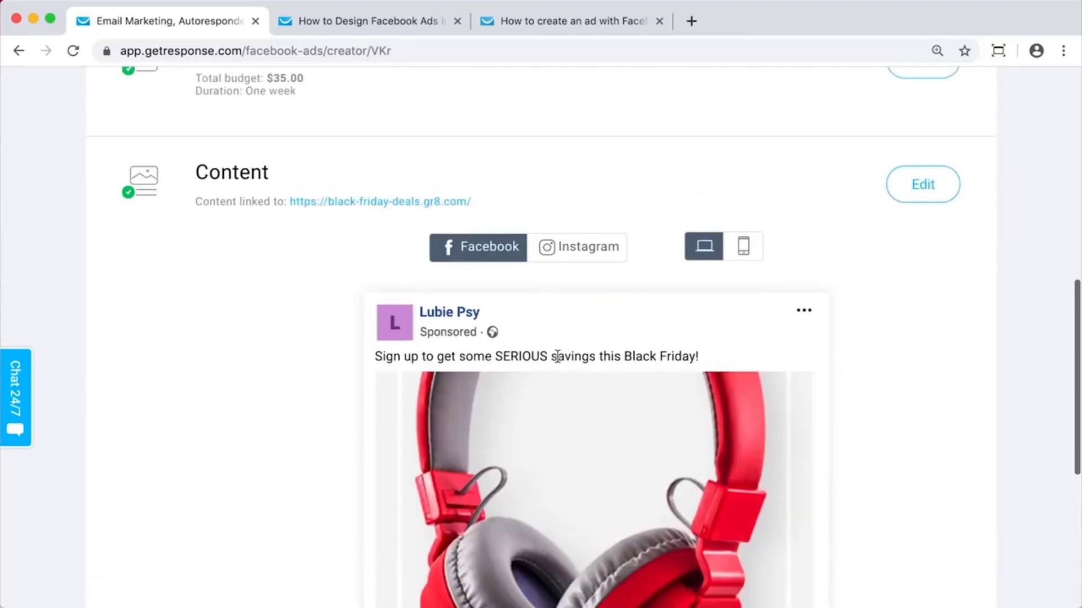
# Step: Reopen the ad content for editing and check the image, link, headline, button type and description
pyautogui.click(938, 184)
pyautogui.scroll(-12, 415, 434)
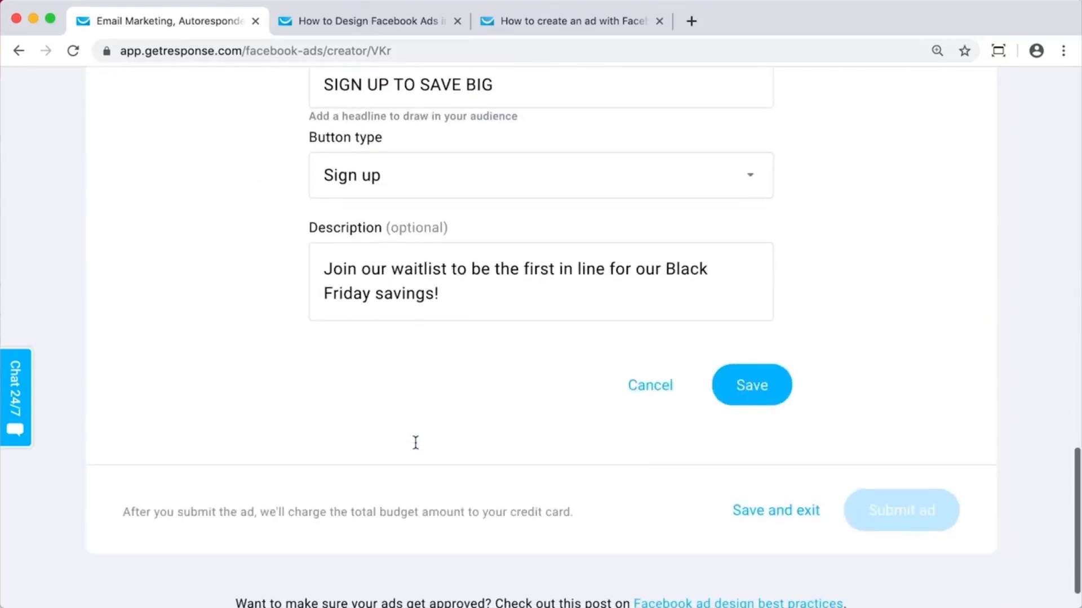
pyautogui.scroll(3, 415, 443)
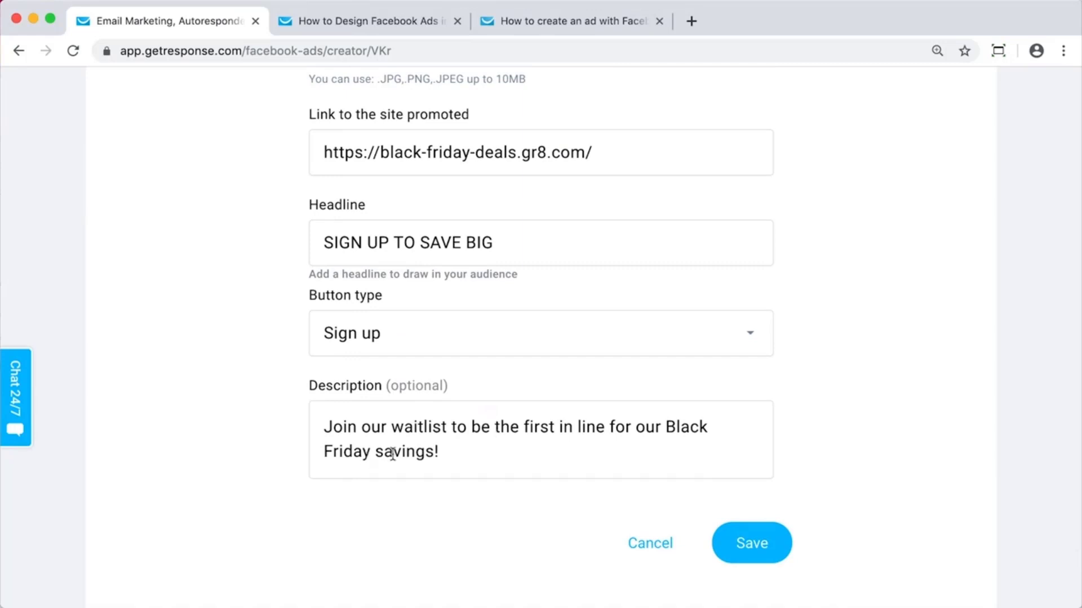
pyautogui.scroll(5, 666, 410)
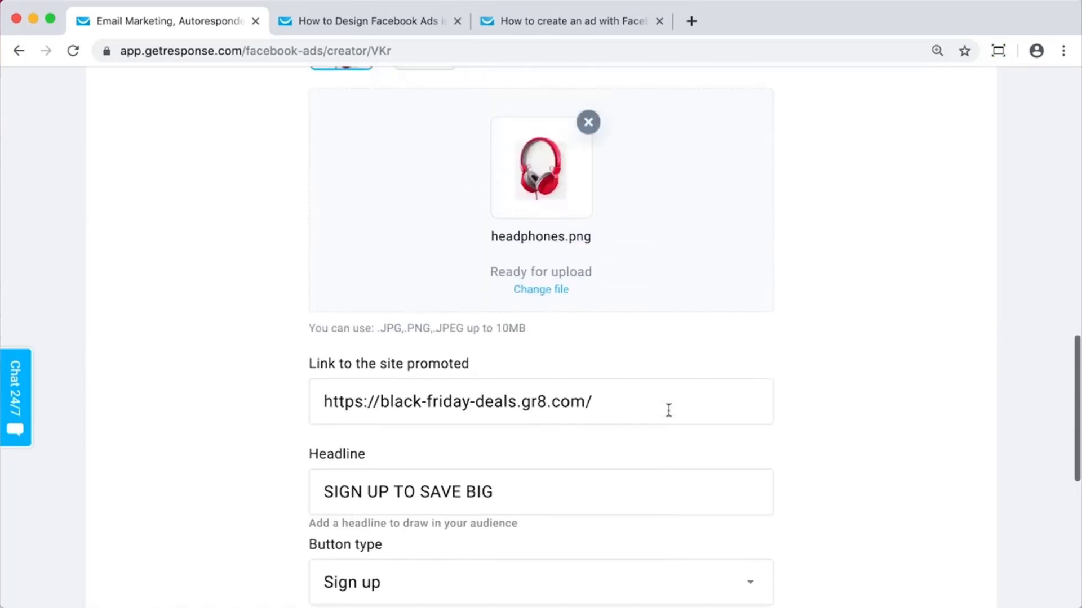
# Step: Save the ad content and submit the ad
pyautogui.scroll(-9, 668, 410)
pyautogui.click(750, 338)
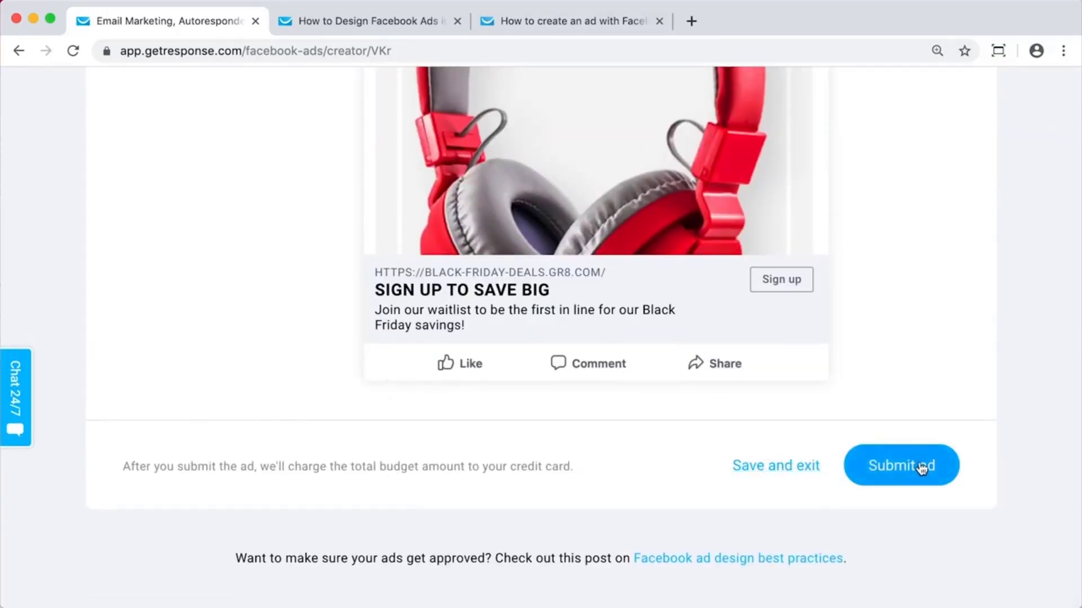
pyautogui.click(904, 475)
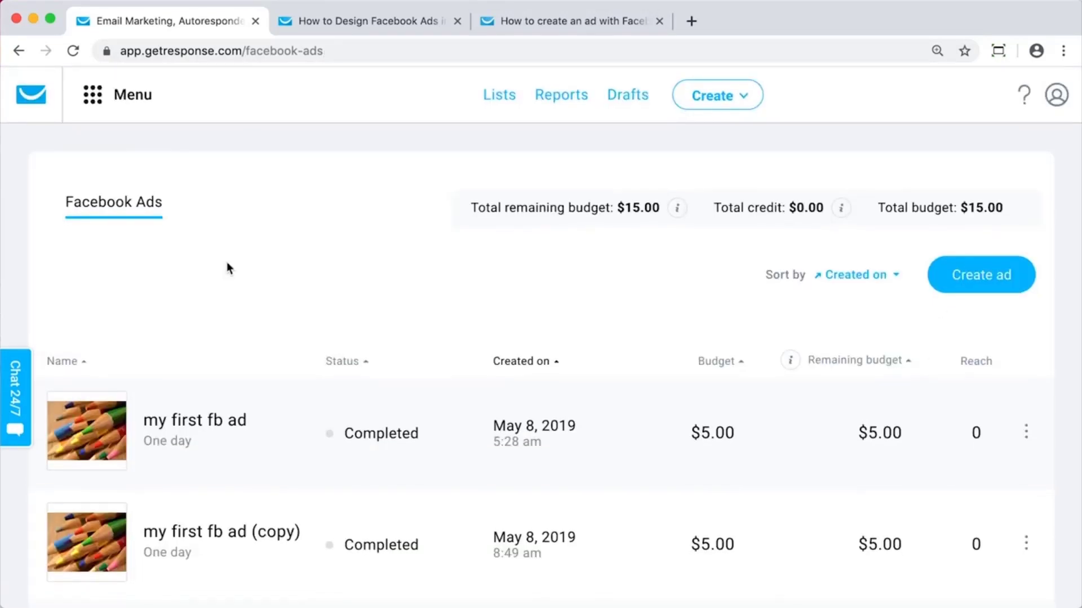
# Step: Look through the Facebook Ads list for each ad's status and check the status details of the submitted Black Friday Deals waitlist ad
pyautogui.scroll(-1, 226, 268)
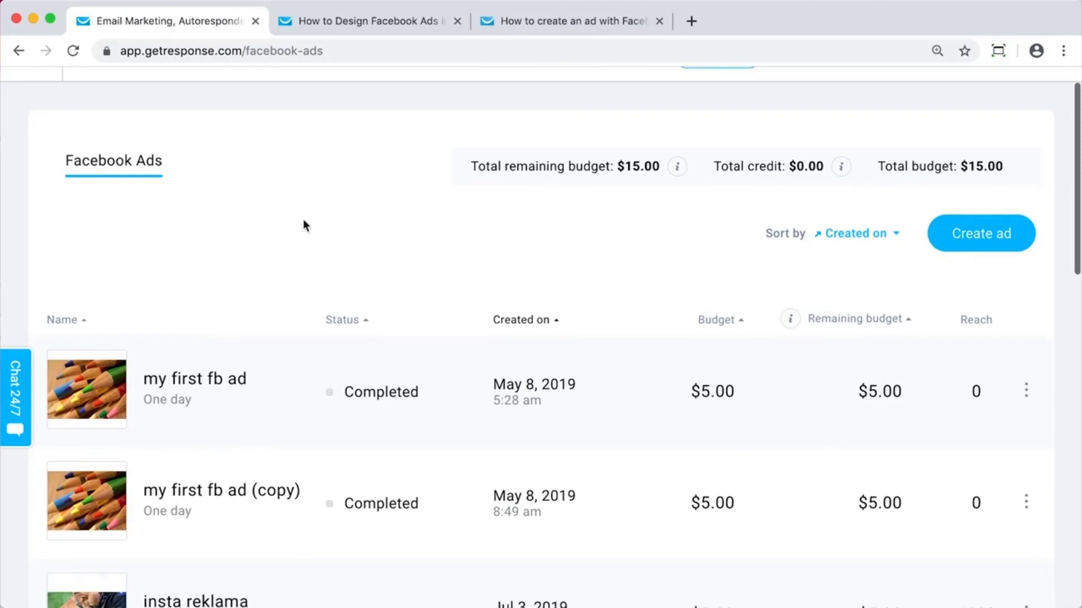
pyautogui.scroll(-2, 366, 231)
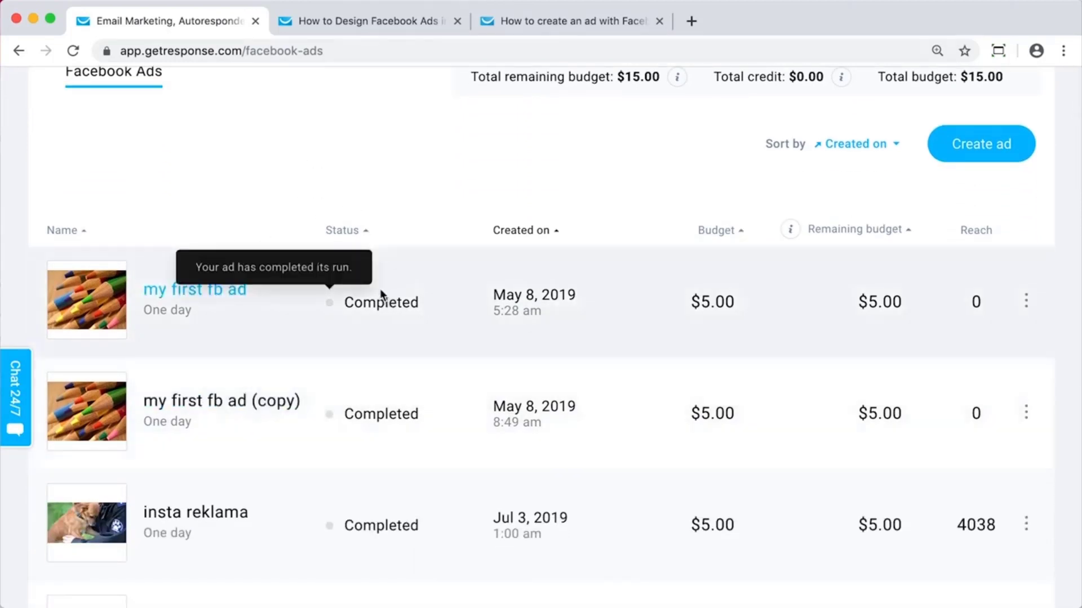
pyautogui.scroll(-4, 367, 419)
pyautogui.scroll(-6, 360, 445)
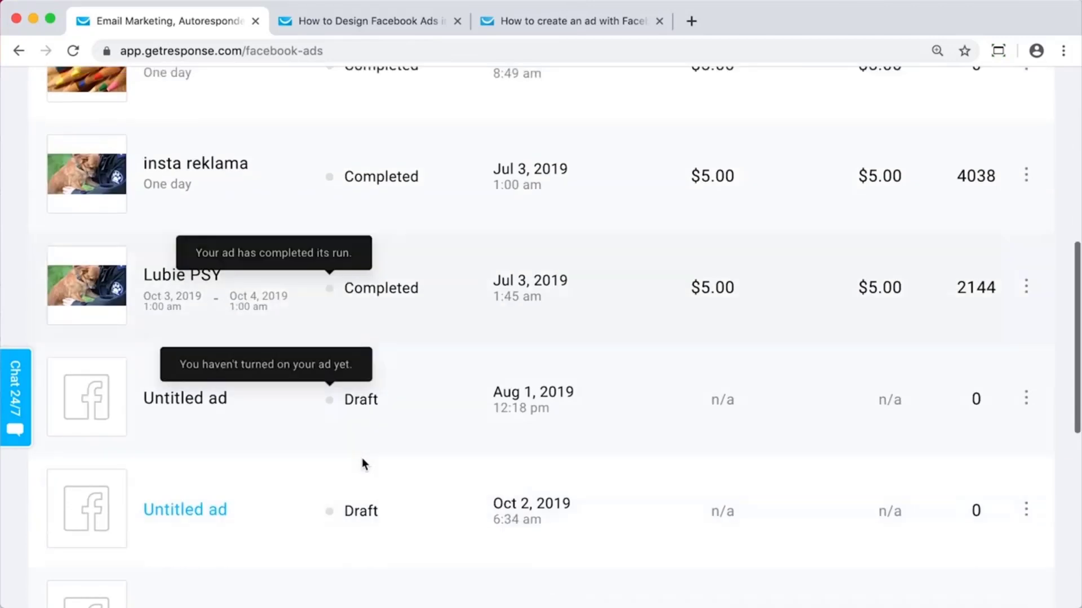
pyautogui.scroll(-4, 380, 379)
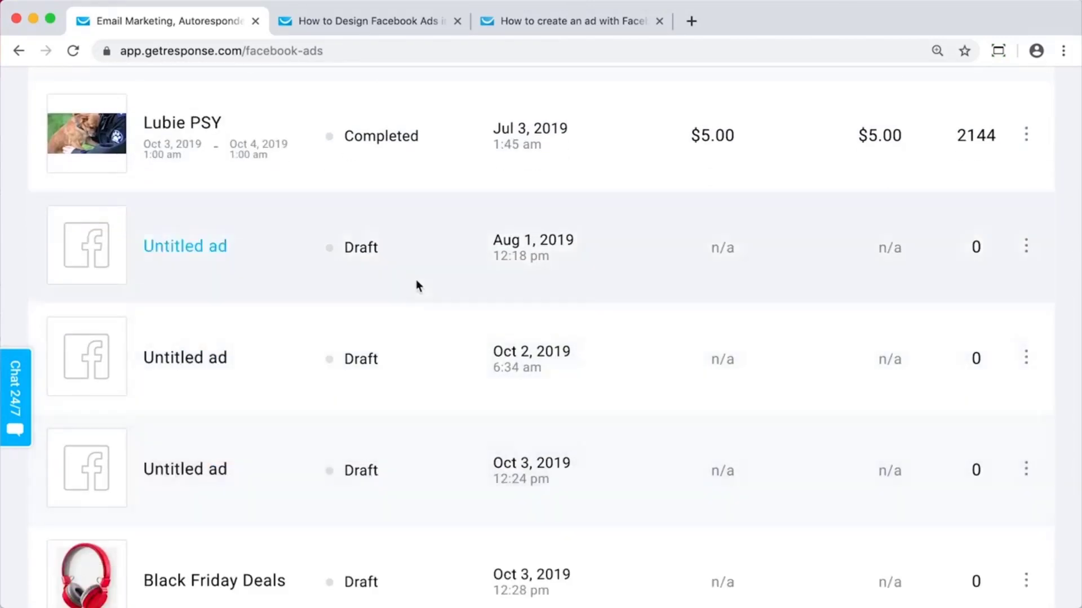
pyautogui.scroll(-1, 457, 405)
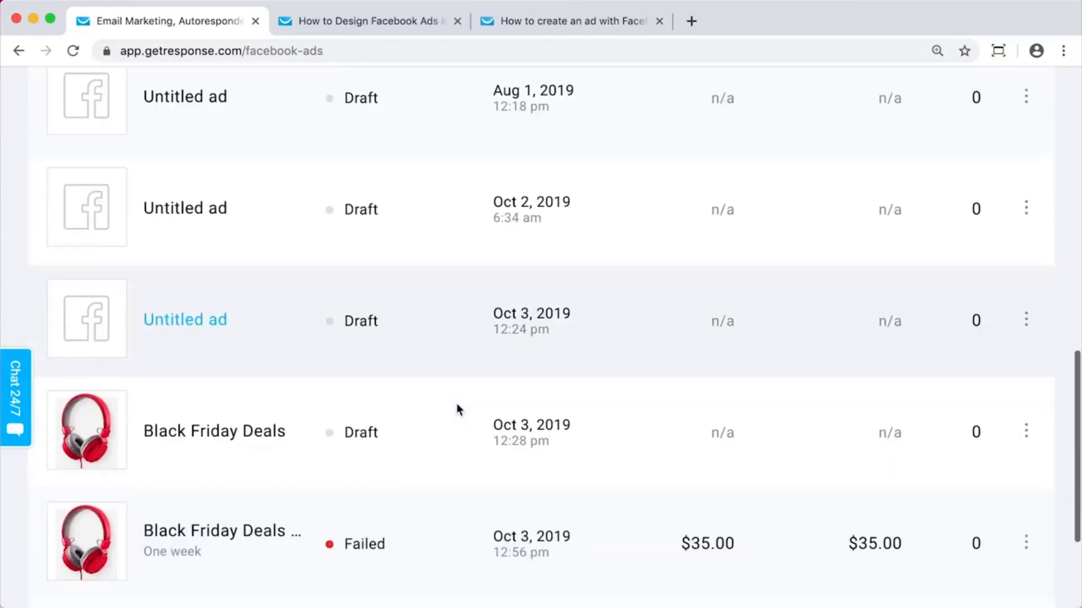
pyautogui.scroll(3, 457, 405)
pyautogui.scroll(-2, 457, 404)
pyautogui.scroll(-4, 456, 404)
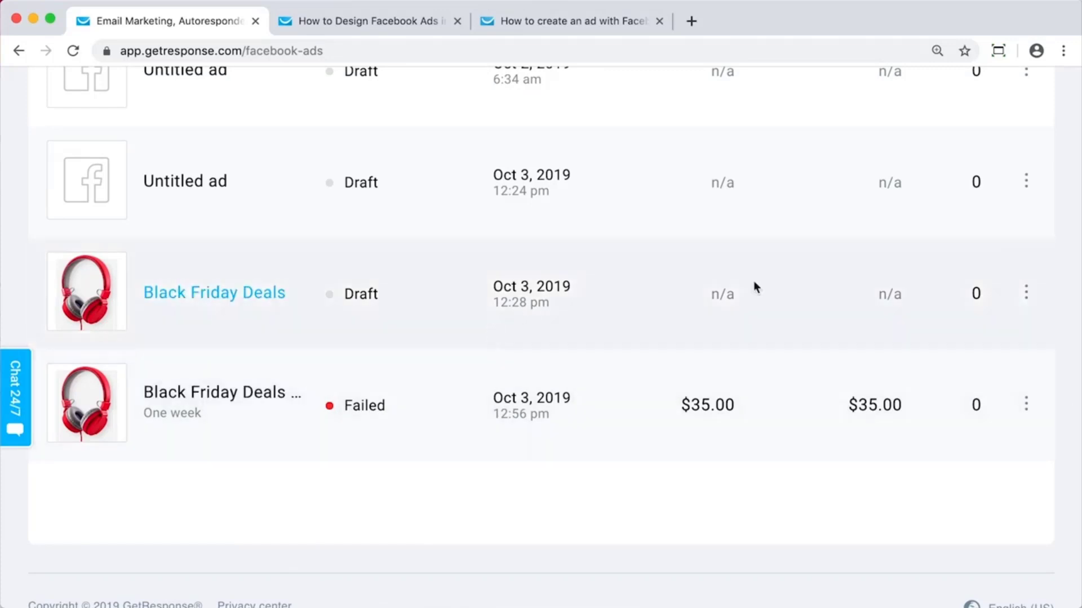
pyautogui.moveTo(335, 410)
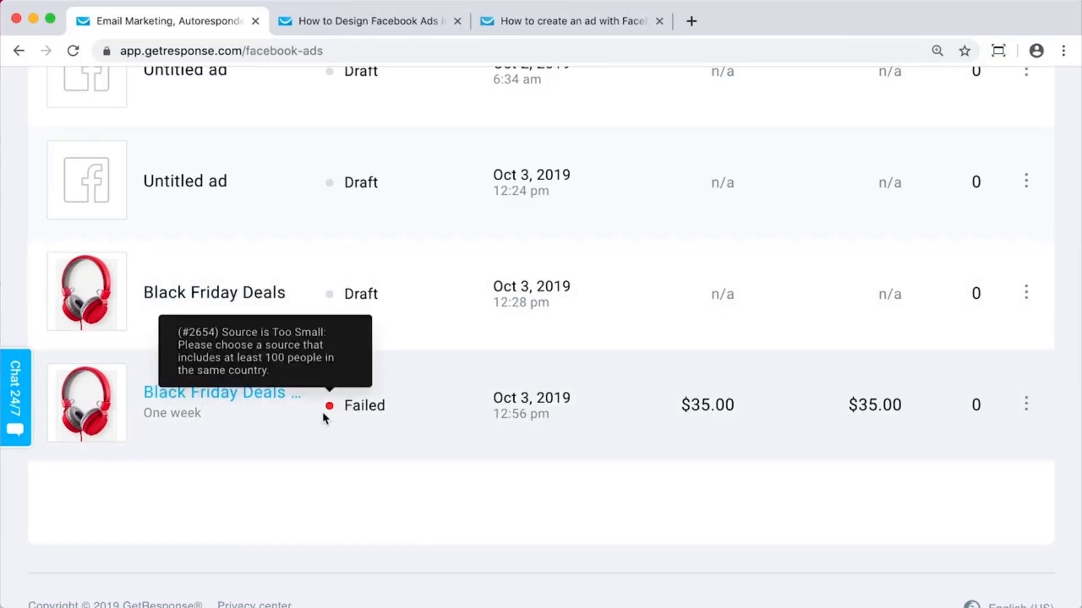
# Step: Open the Black Friday Deals waitlist ad for editing and review its placement, audience, budget and content settings
pyautogui.click(1026, 403)
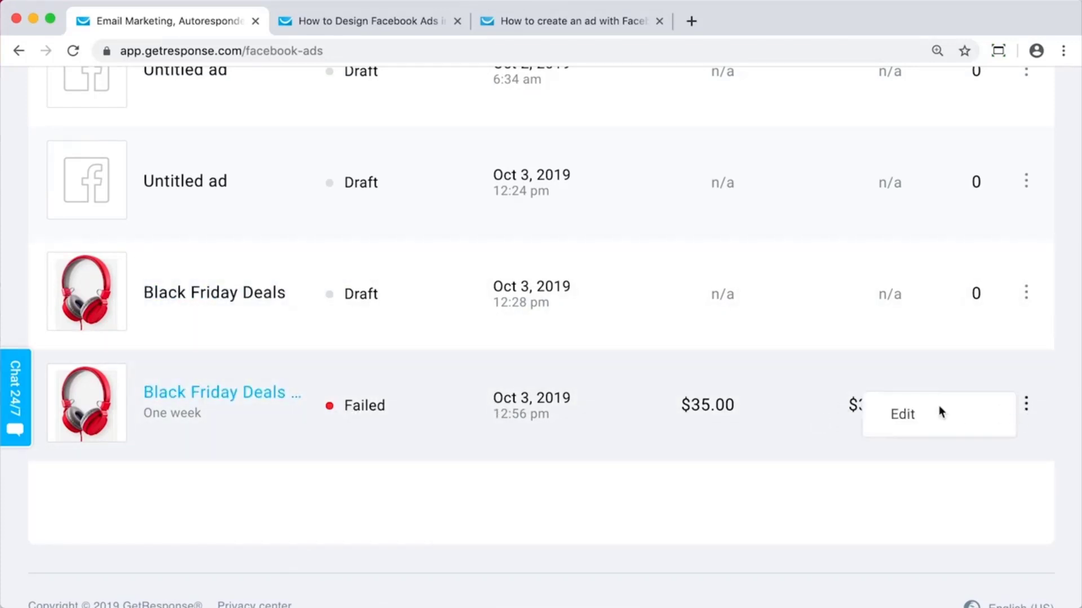
pyautogui.click(901, 421)
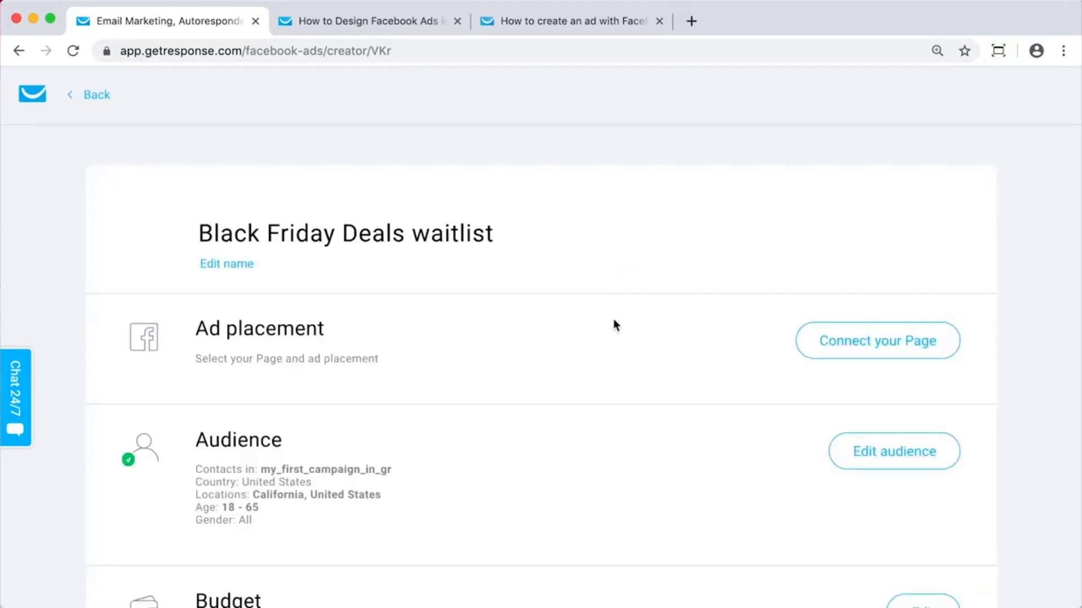
pyautogui.scroll(-15, 620, 268)
pyautogui.scroll(10, 630, 270)
pyautogui.scroll(6, 420, 297)
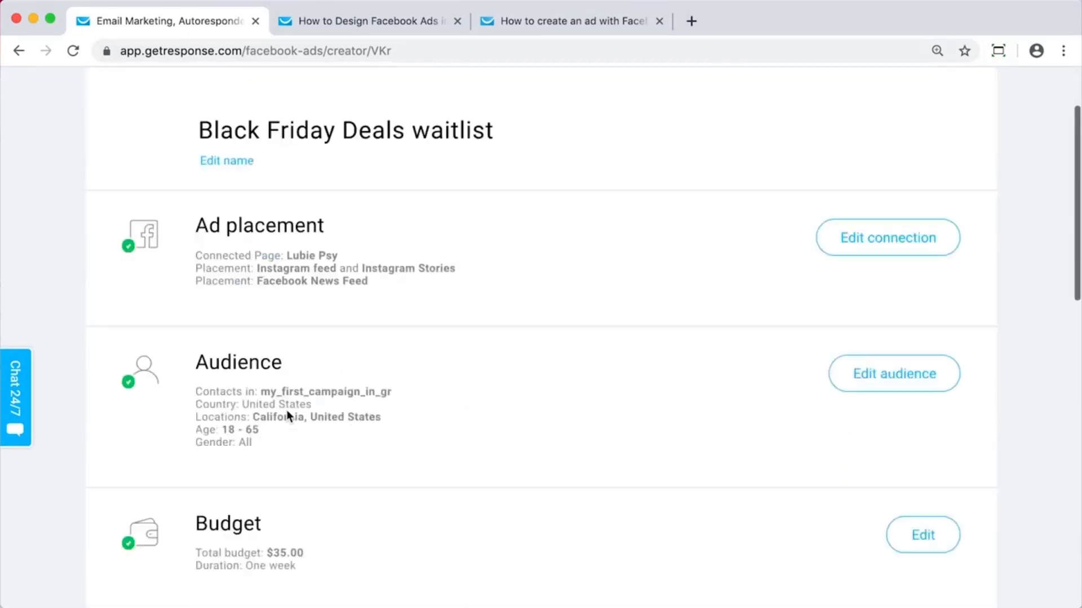
pyautogui.scroll(-5, 286, 411)
pyautogui.scroll(5, 286, 410)
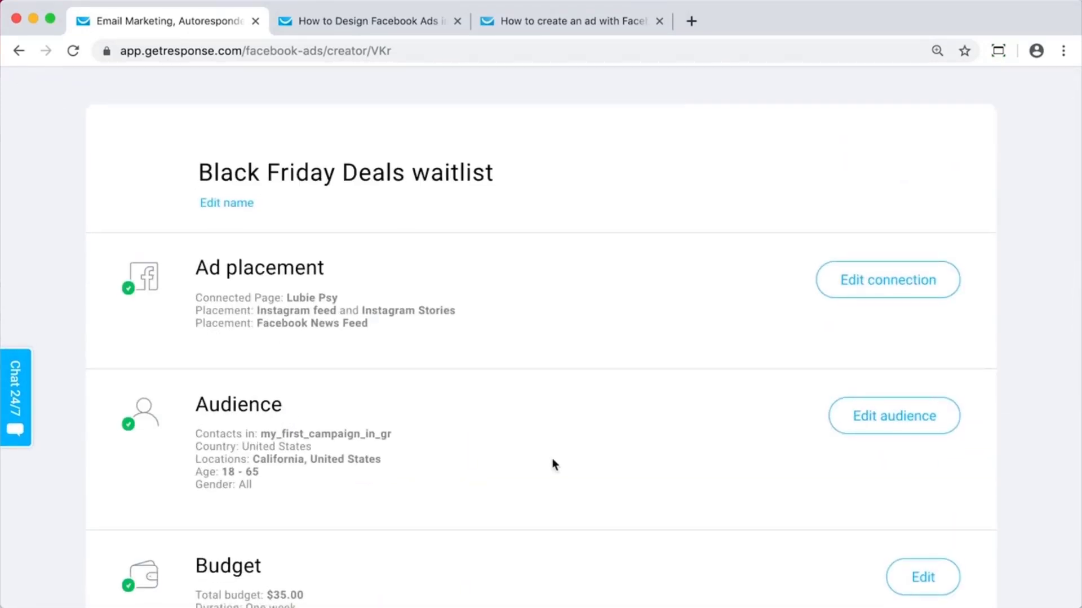
pyautogui.scroll(-3, 552, 464)
pyautogui.scroll(-10, 552, 463)
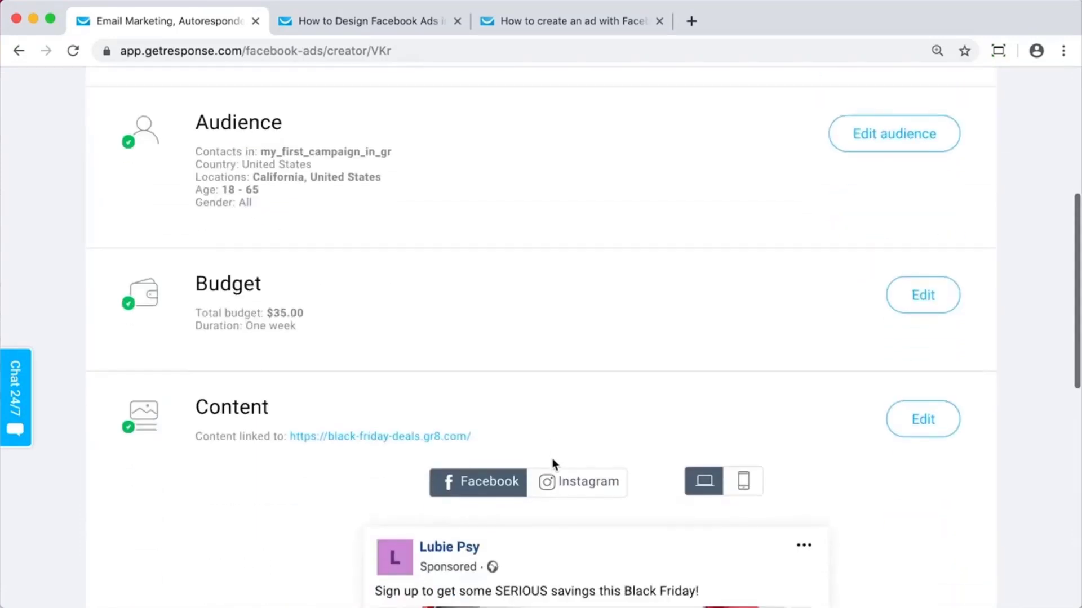
pyautogui.scroll(12, 552, 464)
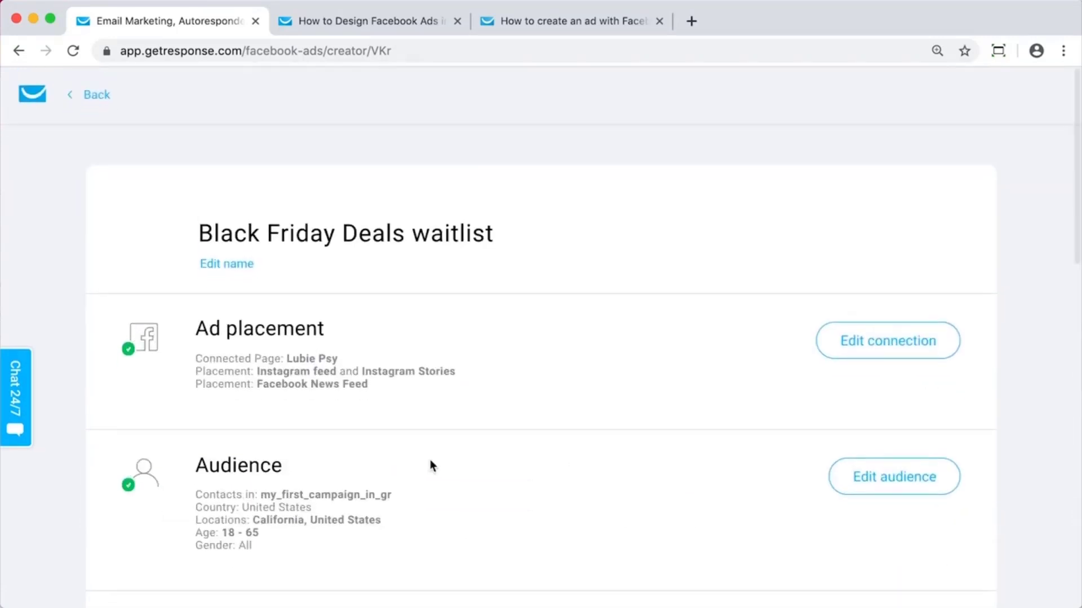
# Step: Return to the Facebook Ads list and look over the ads' statuses, budgets and reach
pyautogui.click(86, 97)
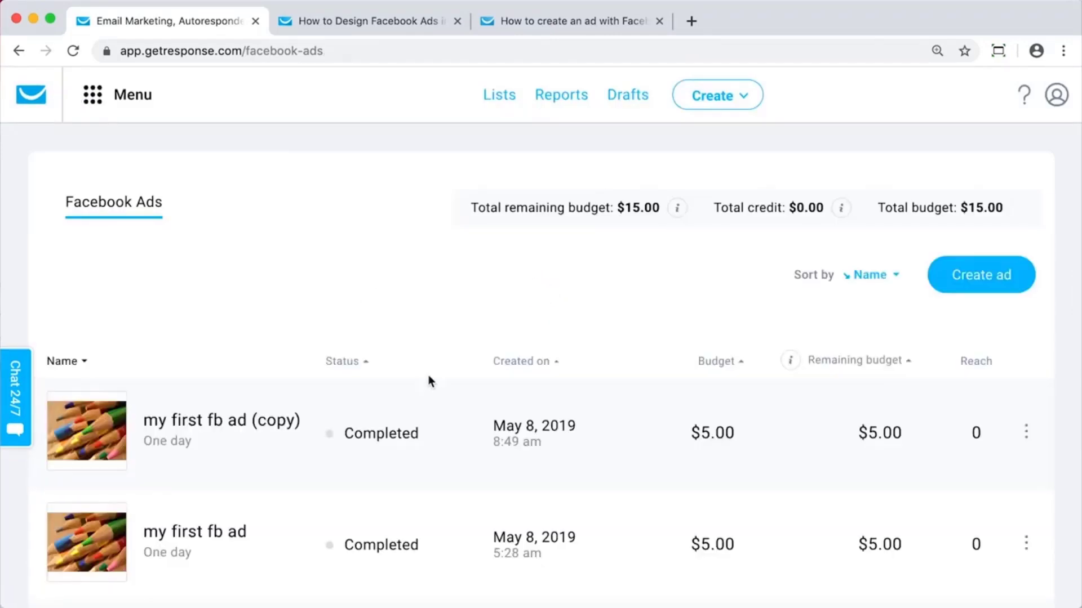
pyautogui.scroll(-10, 430, 379)
pyautogui.scroll(4, 430, 381)
pyautogui.scroll(2, 430, 382)
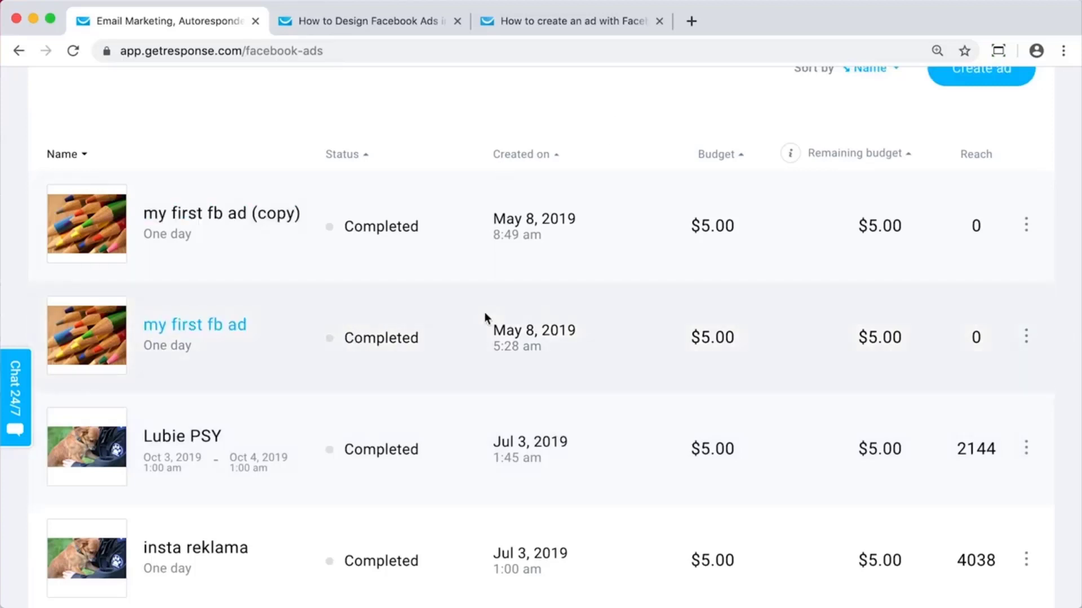
pyautogui.scroll(4, 434, 150)
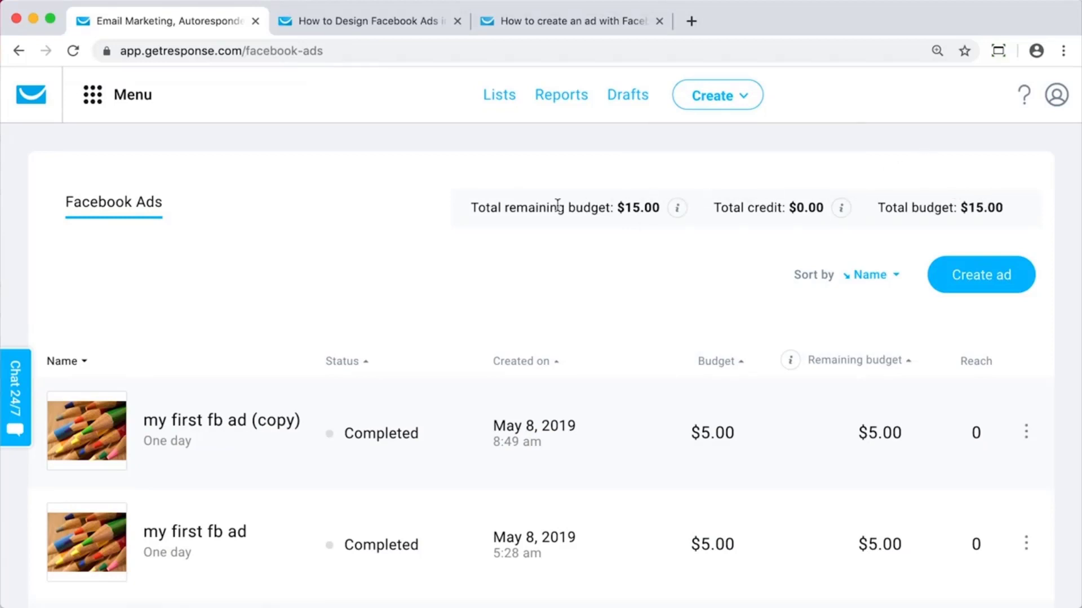
# Step: Examine the explanations of total credit and total remaining budget in the Facebook Ads summary
pyautogui.moveTo(845, 211)
pyautogui.moveTo(679, 213)
pyautogui.scroll(-2, 239, 299)
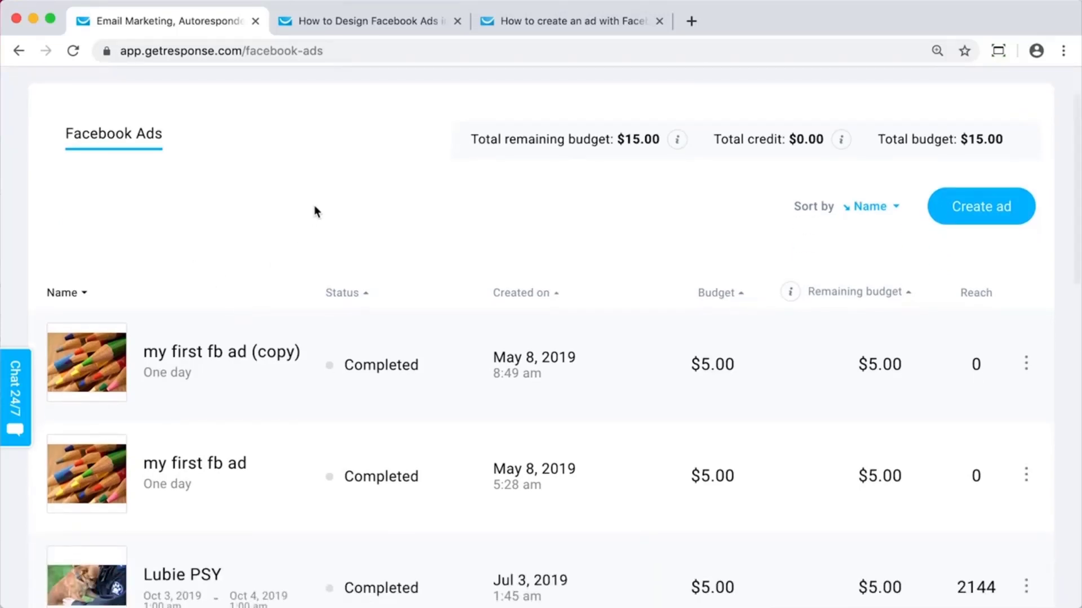
pyautogui.scroll(2, 315, 209)
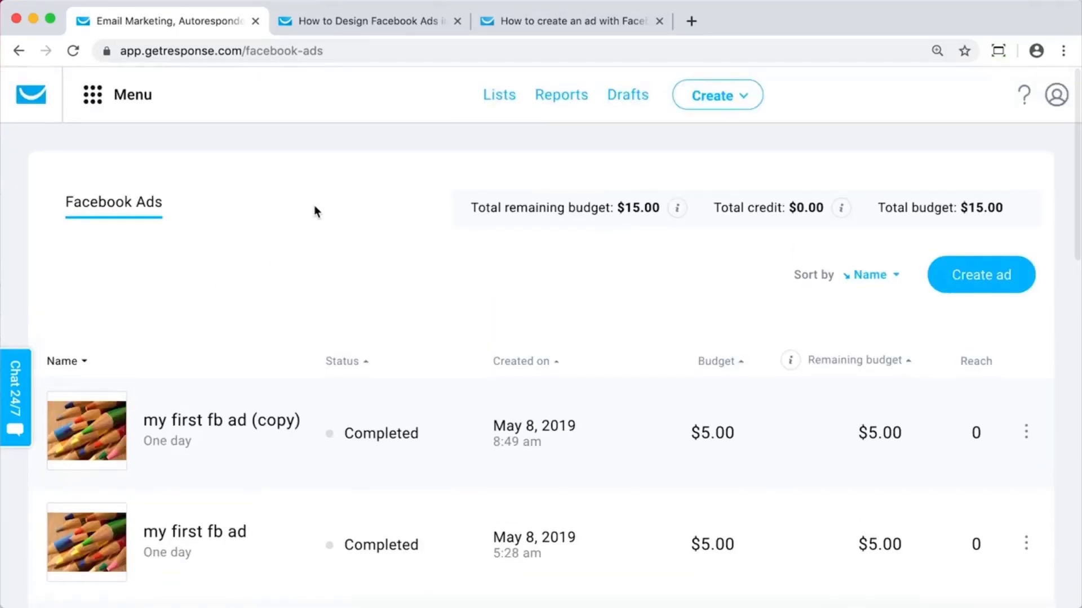